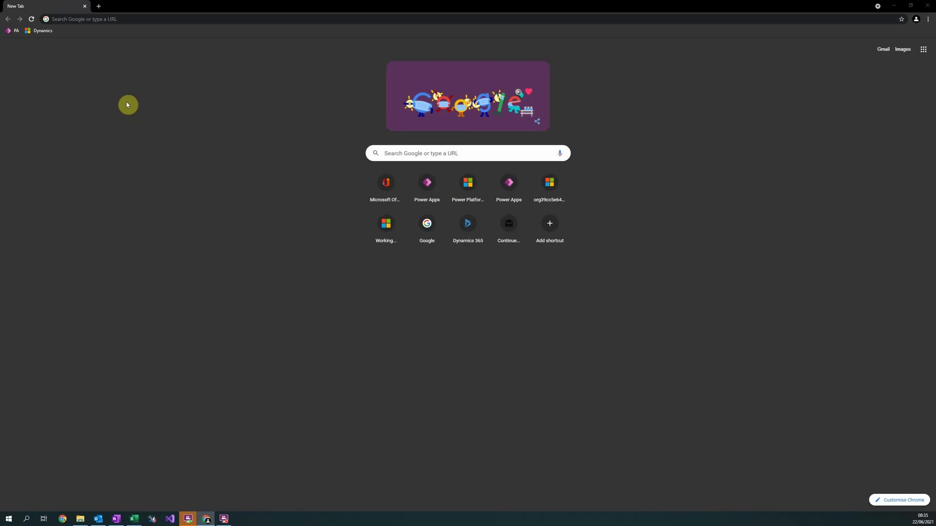
Step: Go to office.com and sign in with the account password
{"action": "left_click", "coordinate": [117, 24]}
{"action": "type", "text": "office.com"}
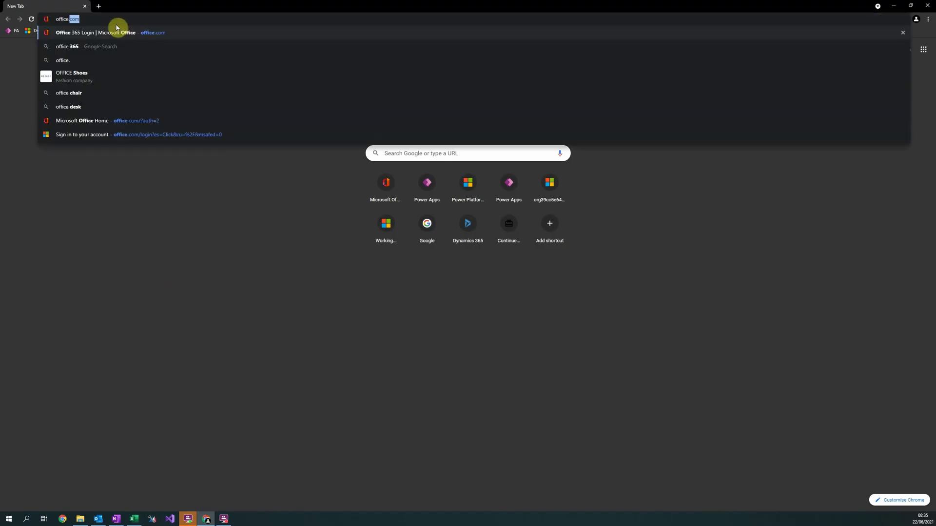
{"action": "key", "text": "Return"}
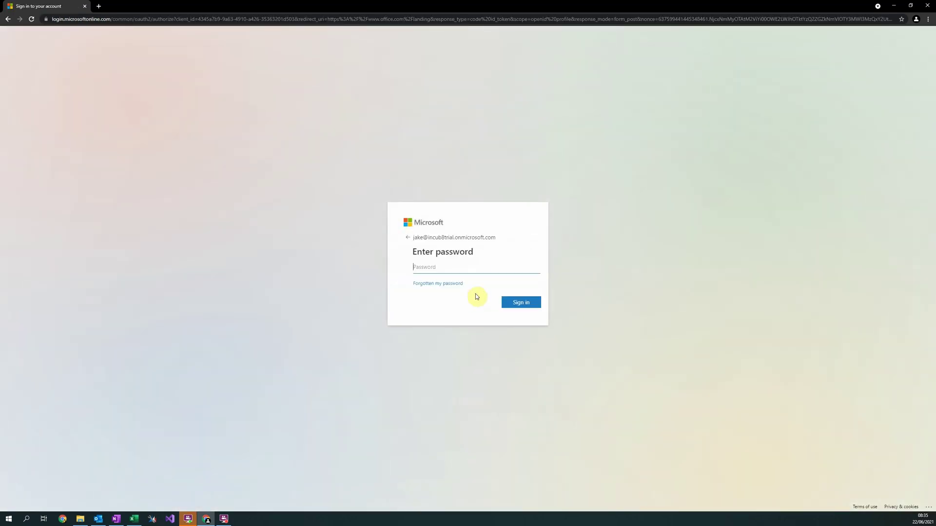
{"action": "left_click", "coordinate": [512, 303]}
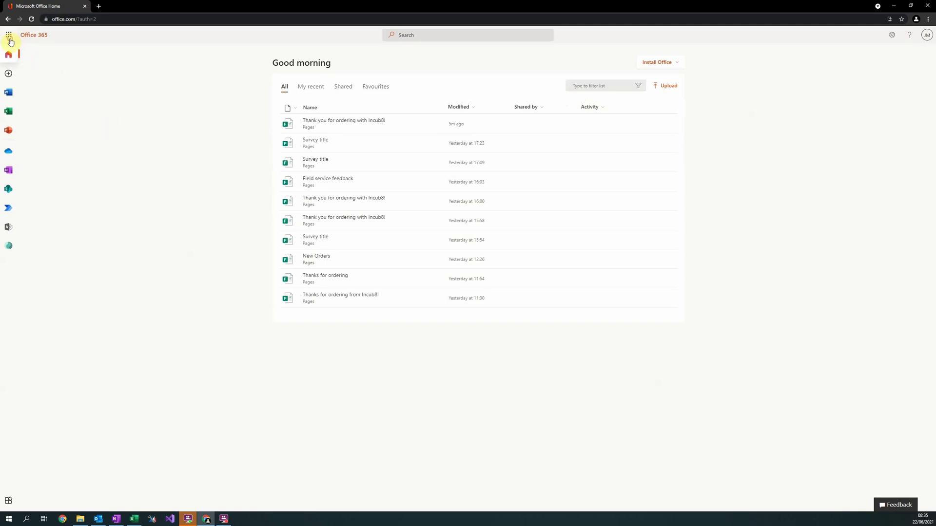
Step: Launch Customer Voice from the Office 365 All apps list
{"action": "left_click", "coordinate": [10, 38]}
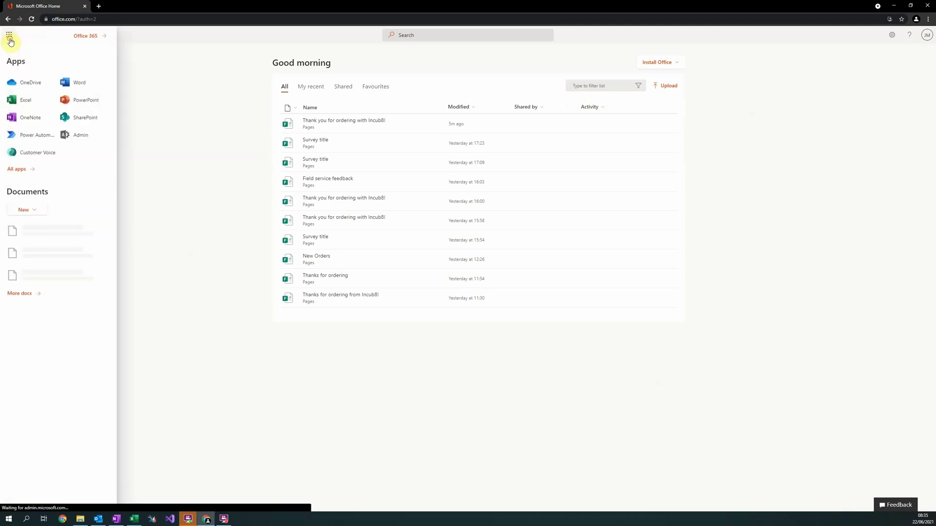
{"action": "left_click", "coordinate": [17, 172]}
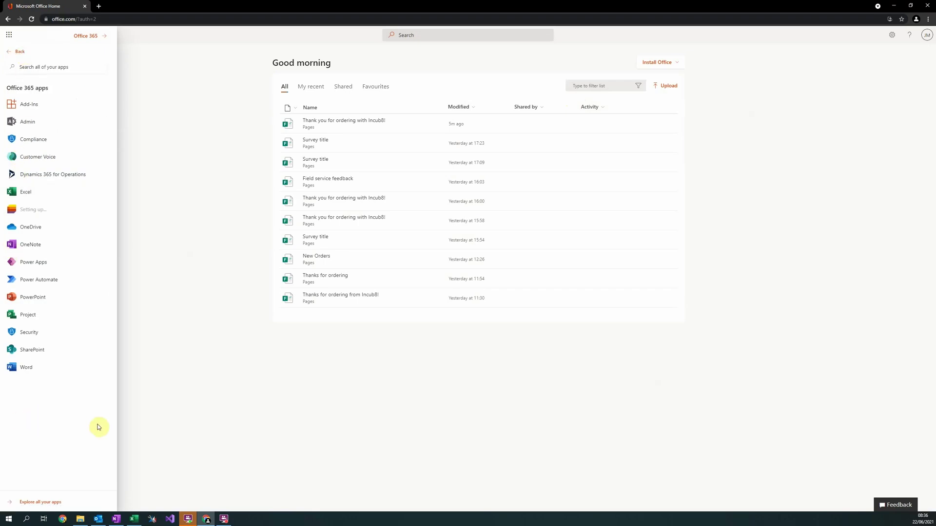
{"action": "left_click", "coordinate": [27, 157]}
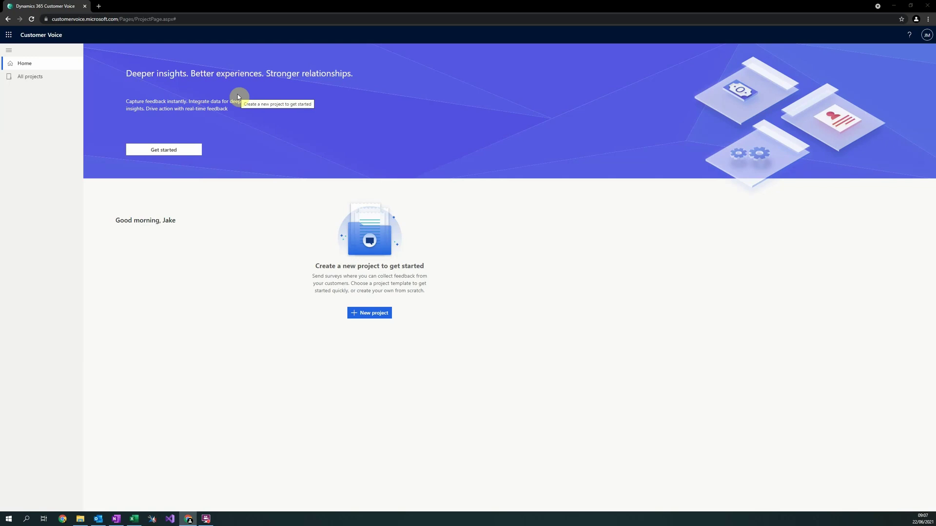
Step: Create a blank project located in the Incub8 Trial environment, opening Survey 1
{"action": "left_click", "coordinate": [33, 78]}
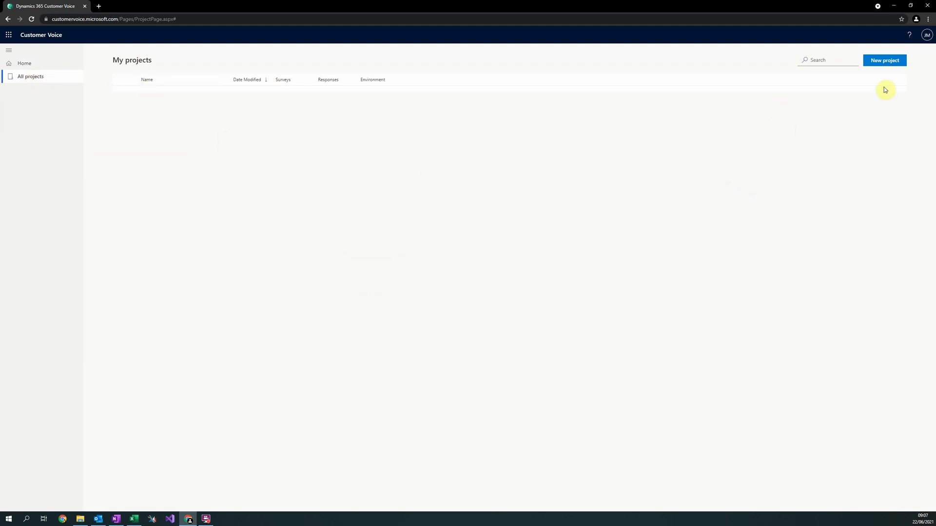
{"action": "left_click", "coordinate": [893, 62]}
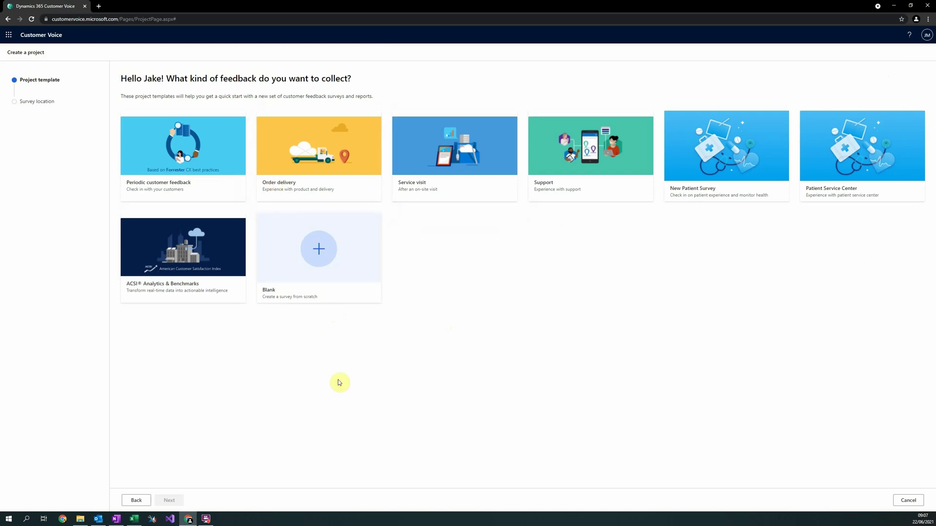
{"action": "left_click", "coordinate": [341, 293]}
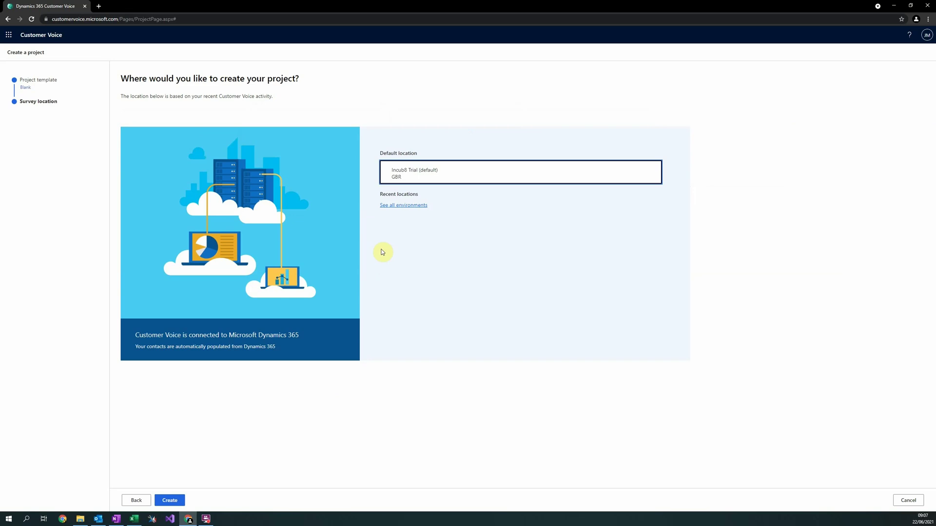
{"action": "left_click", "coordinate": [447, 161]}
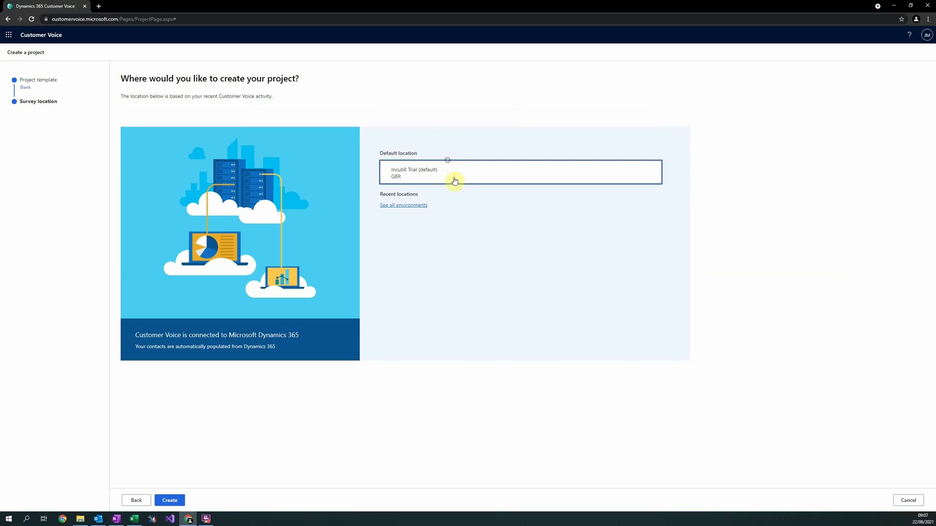
{"action": "left_click", "coordinate": [417, 205]}
{"action": "left_click", "coordinate": [328, 191]}
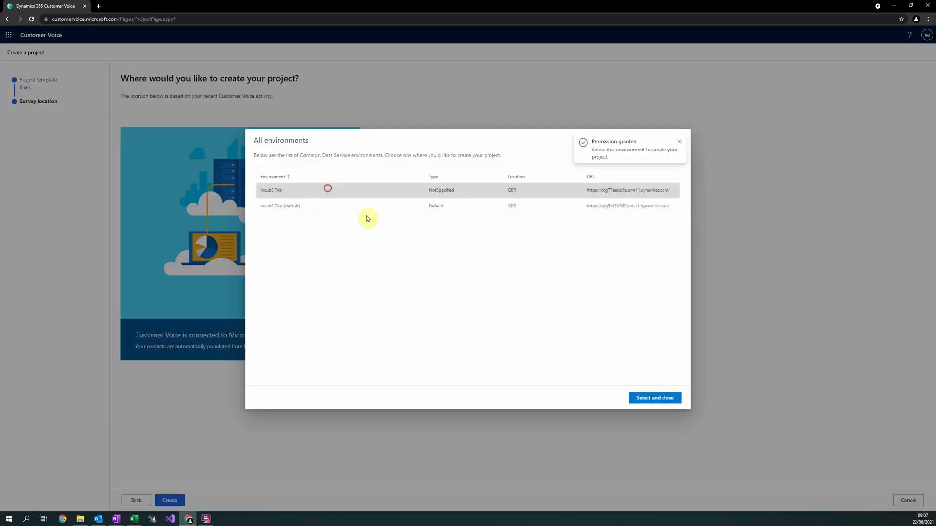
{"action": "left_click", "coordinate": [653, 400]}
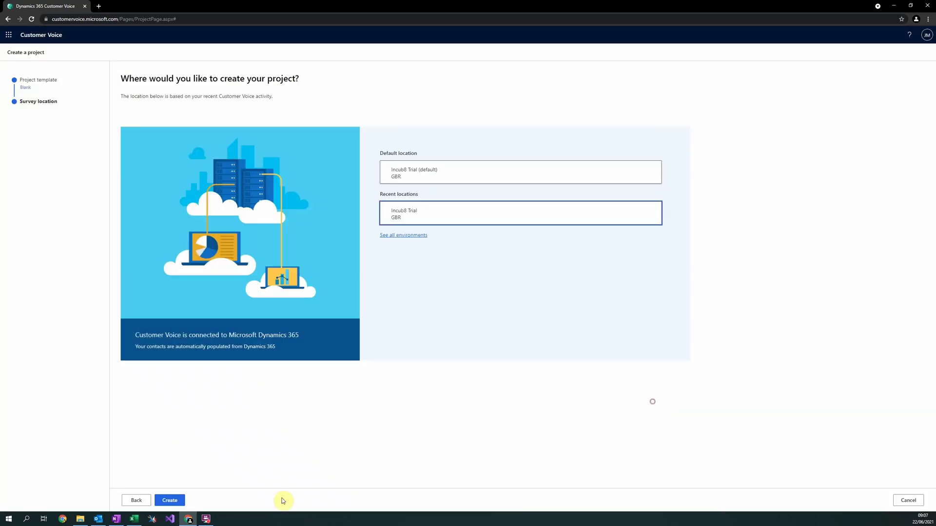
{"action": "left_click", "coordinate": [181, 501]}
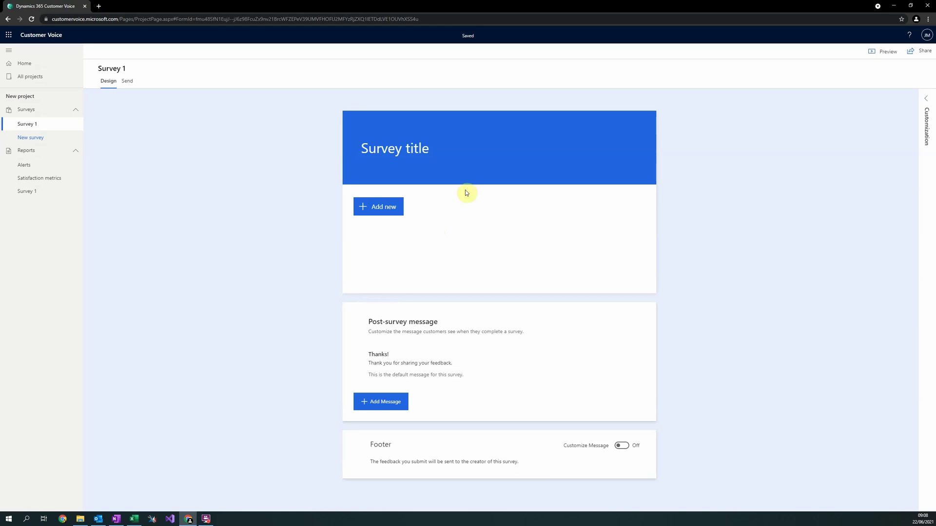
Step: Replace the Survey 1 header title with 'Thank you for ordering with Incub8!'
{"action": "left_click", "coordinate": [414, 164]}
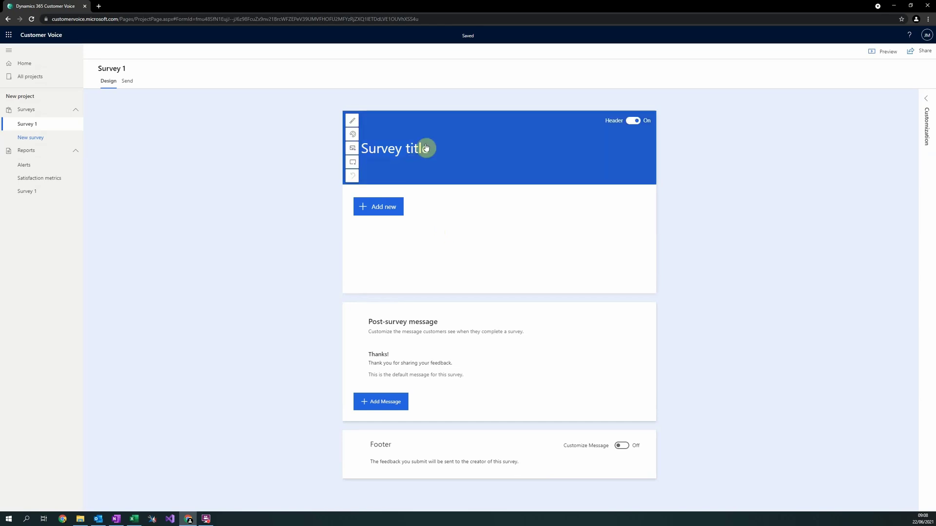
{"action": "left_click", "coordinate": [423, 148]}
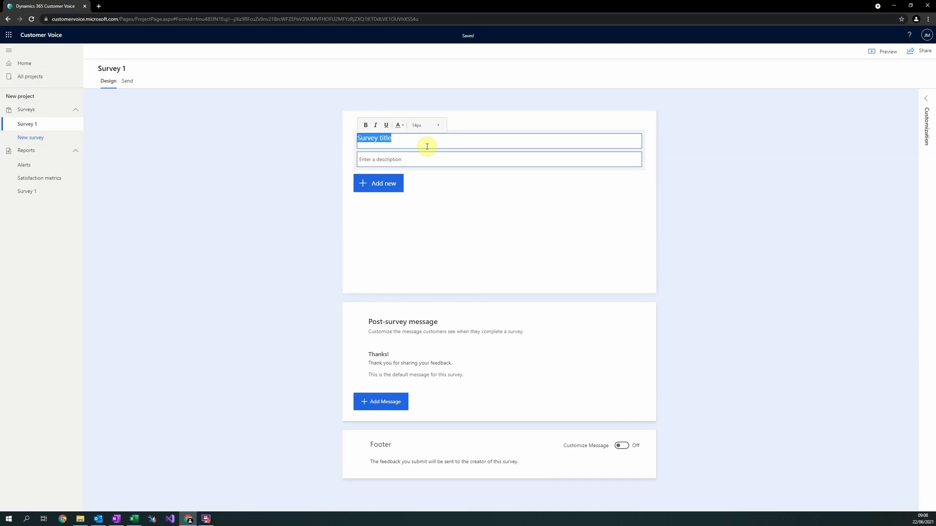
{"action": "type", "text": "Thank you for ordering with Inv"}
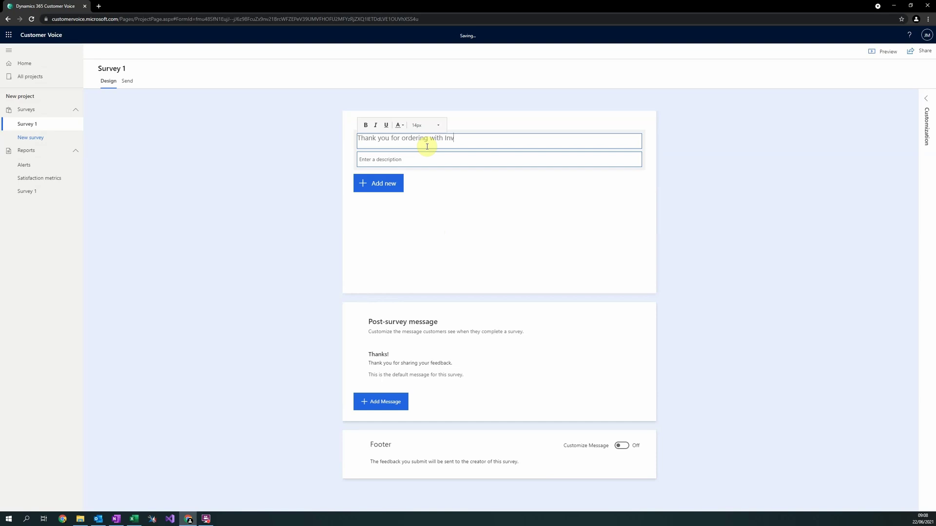
{"action": "type", "text": "8"}
{"action": "type", "text": "b8"}
{"action": "left_click", "coordinate": [610, 214]}
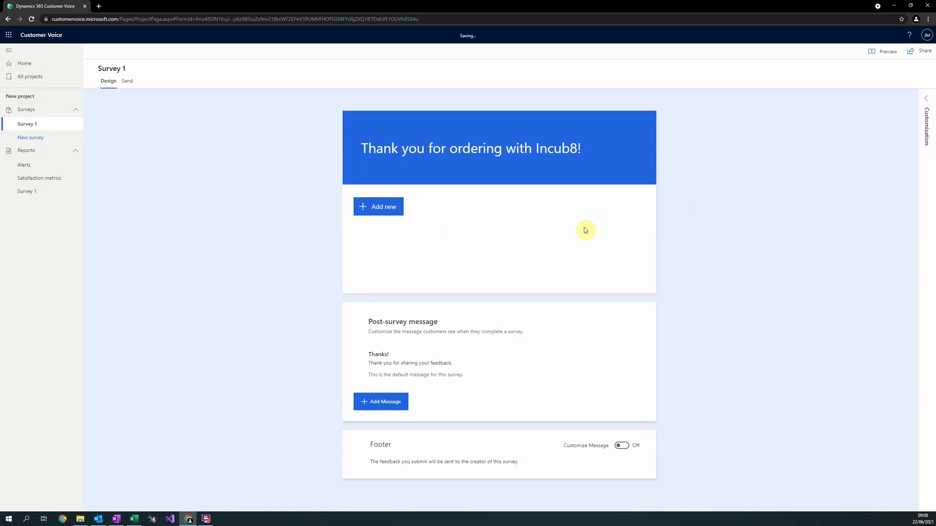
Step: Add a star-rating question 'How easy was the ordering process?'
{"action": "left_click", "coordinate": [368, 214]}
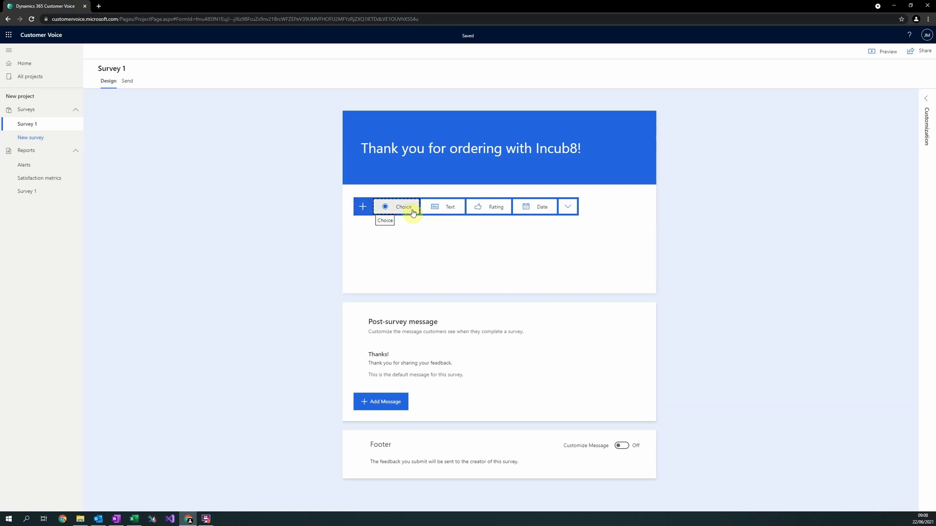
{"action": "left_click", "coordinate": [495, 209]}
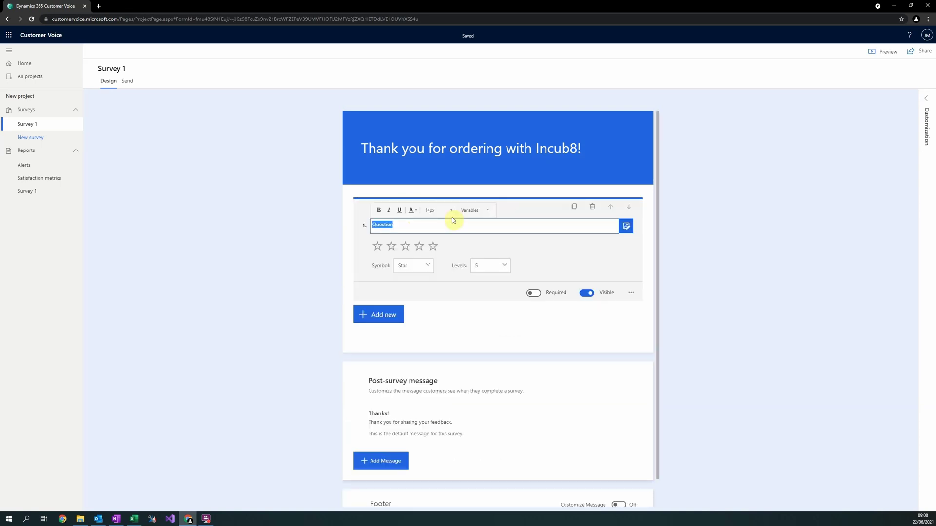
{"action": "type", "text": "How easy ew"}
{"action": "key", "text": "BackSpace"}
{"action": "key", "text": "BackSpace"}
{"action": "type", "text": "eas"}
{"action": "type", "text": "the ordering process?"}
{"action": "left_click", "coordinate": [765, 234]}
Step: Add a Net Promoter Score question asking how likely respondents are to recommend
{"action": "left_click", "coordinate": [387, 261]}
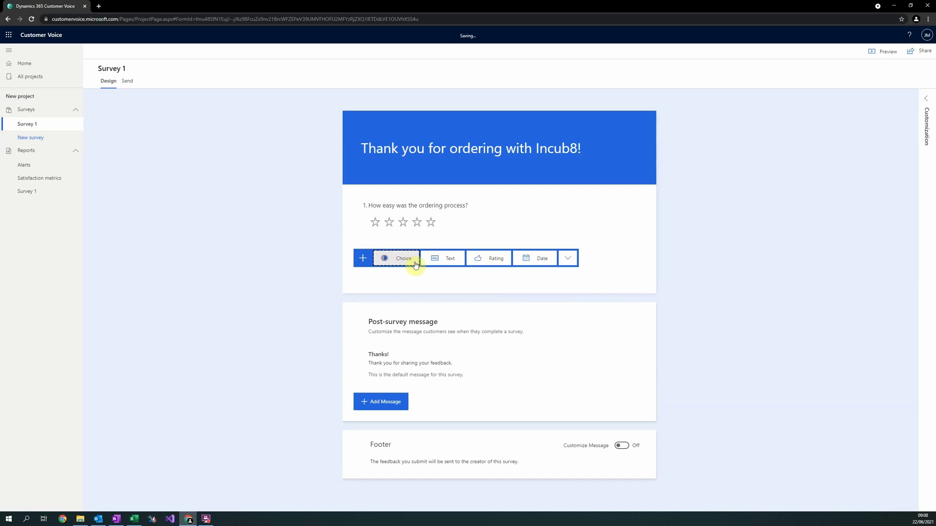
{"action": "left_click", "coordinate": [568, 258]}
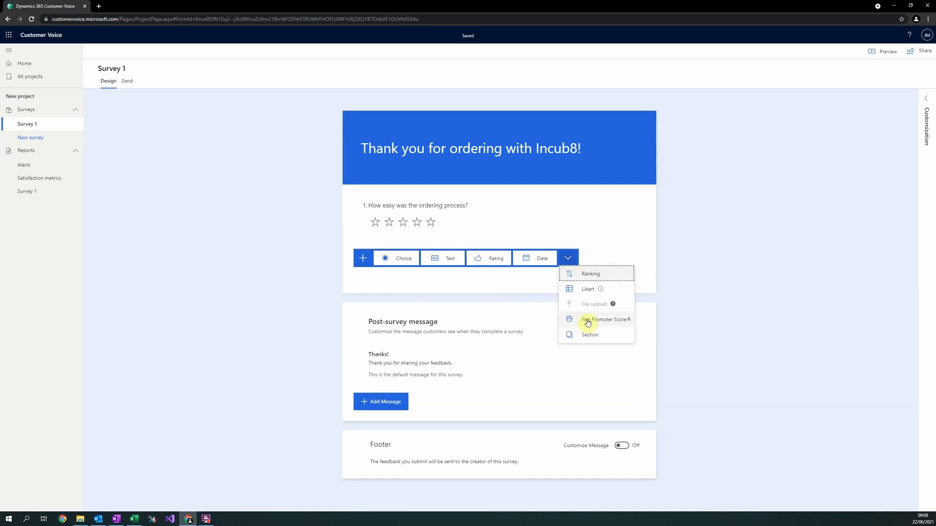
{"action": "left_click", "coordinate": [587, 321]}
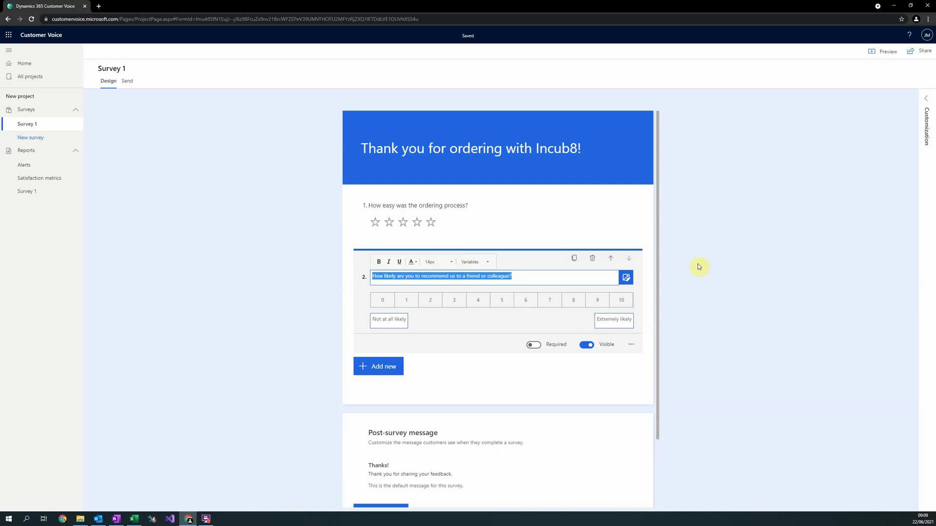
{"action": "left_click", "coordinate": [716, 250]}
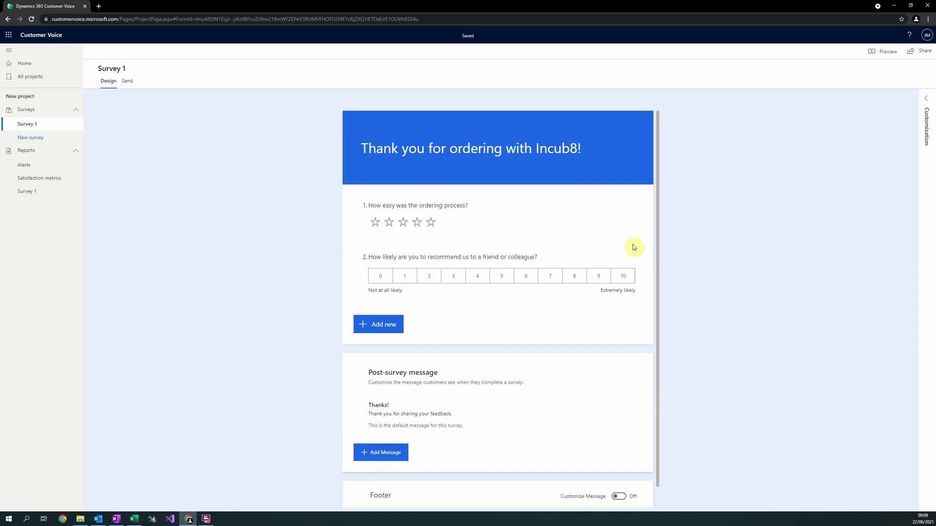
Step: Add a long-answer text question titled 'Additional Feedback'
{"action": "left_click", "coordinate": [388, 326]}
{"action": "left_click", "coordinate": [436, 333]}
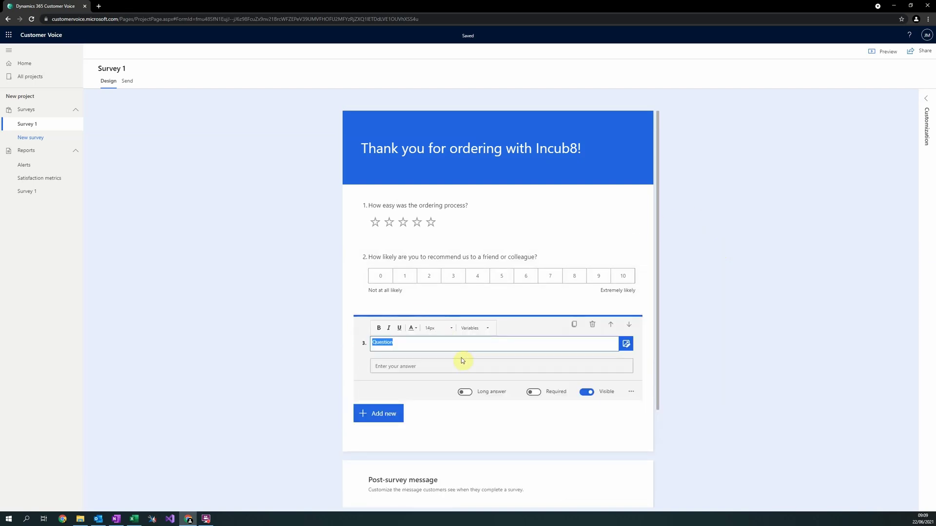
{"action": "type", "text": "Additional Feedback"}
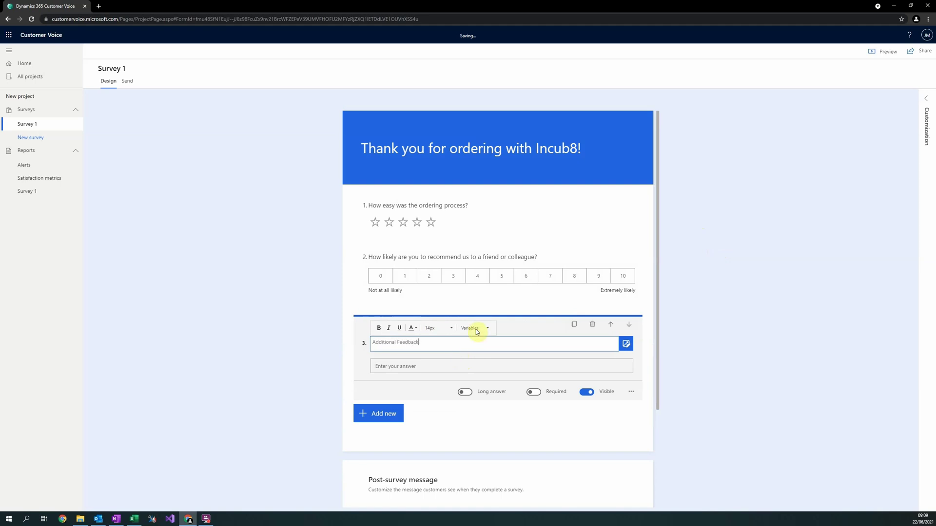
{"action": "left_click", "coordinate": [465, 392]}
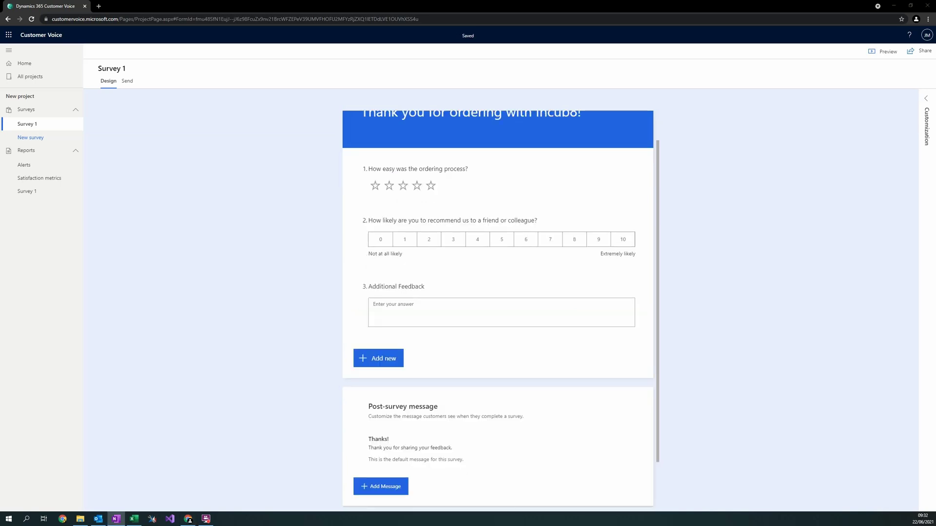
Step: Make question 2, the recommend question, required
{"action": "left_click", "coordinate": [591, 225]}
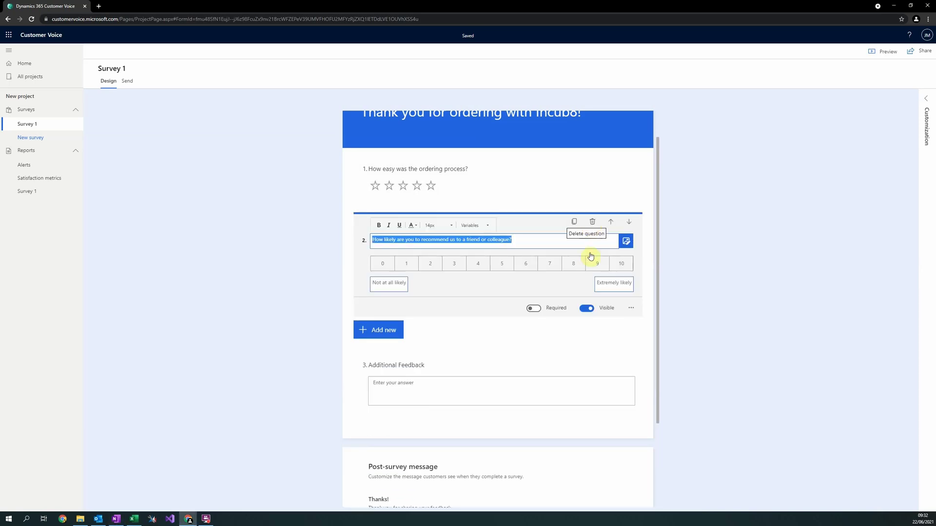
{"action": "left_click", "coordinate": [536, 312]}
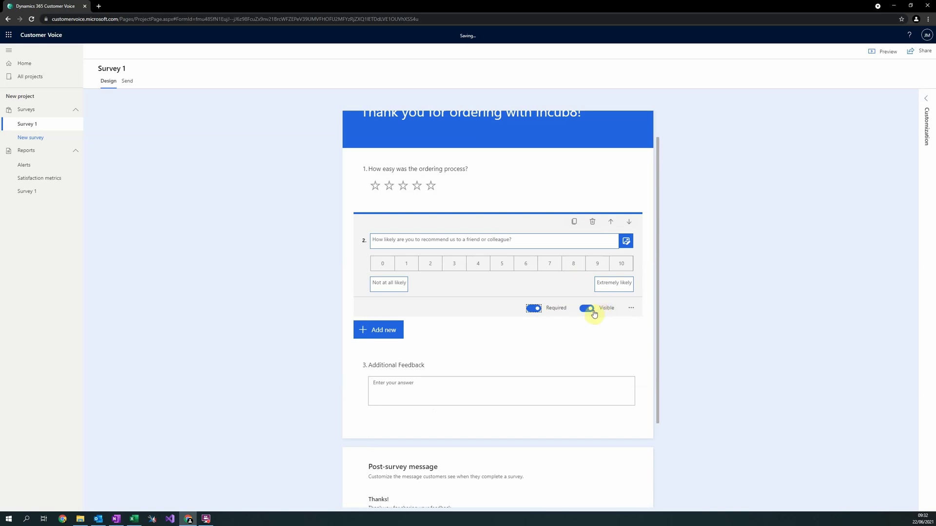
{"action": "left_click", "coordinate": [760, 237]}
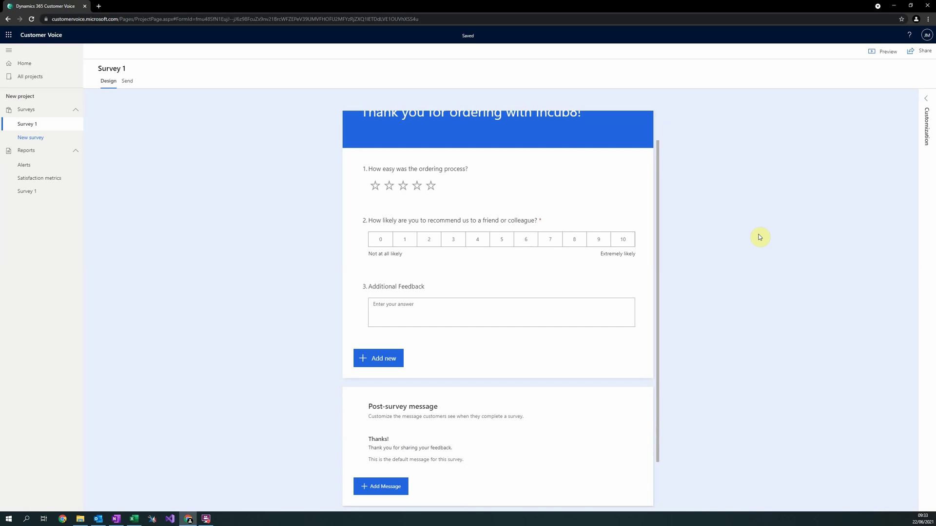
Step: Set the Branding theme color to Light Blue (#00BCF2)
{"action": "left_click", "coordinate": [928, 111]}
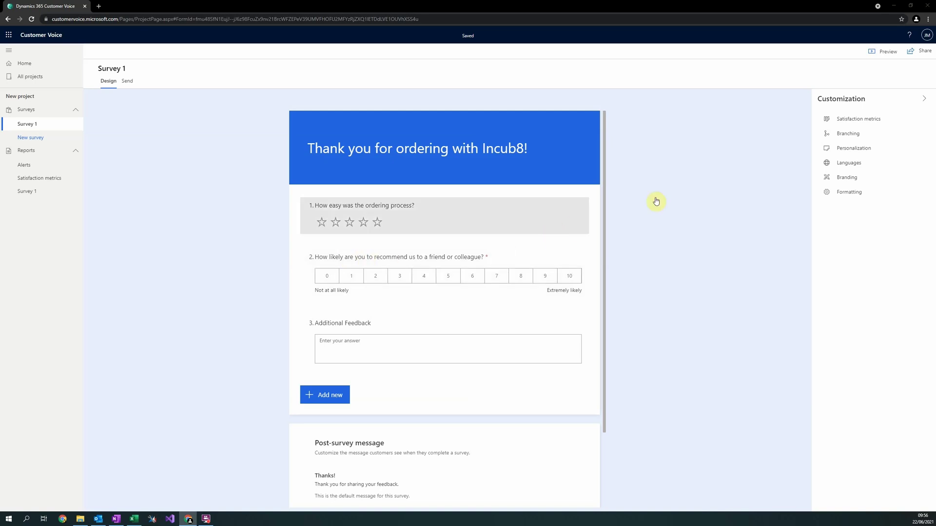
{"action": "left_click", "coordinate": [848, 179]}
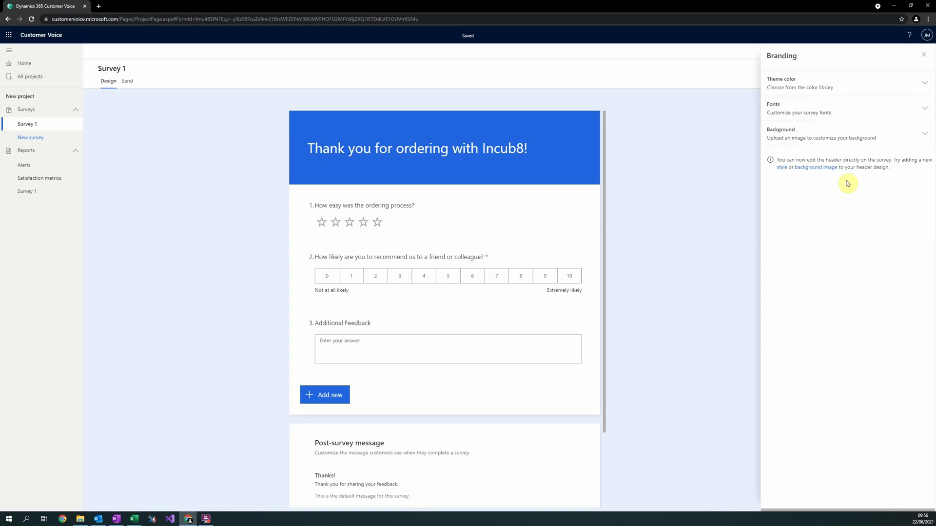
{"action": "left_click", "coordinate": [829, 88]}
{"action": "left_click", "coordinate": [897, 109]}
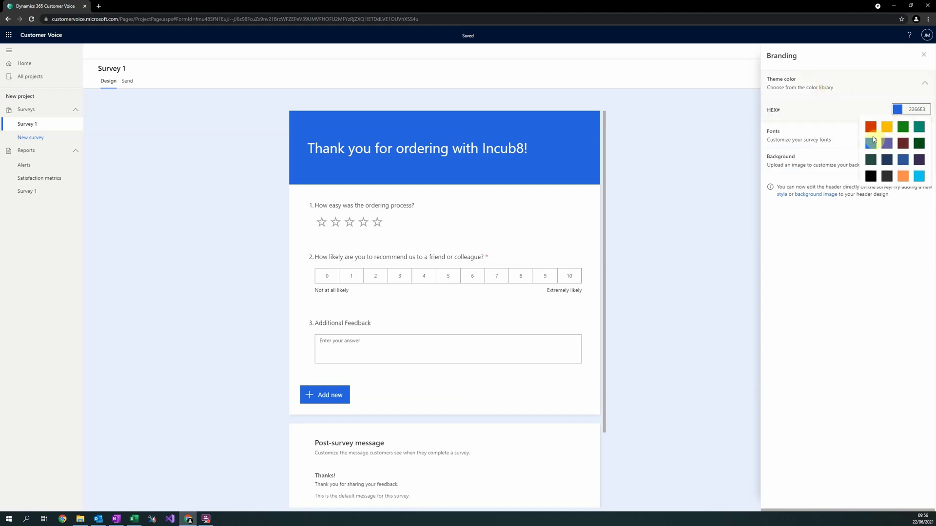
{"action": "left_click", "coordinate": [925, 177]}
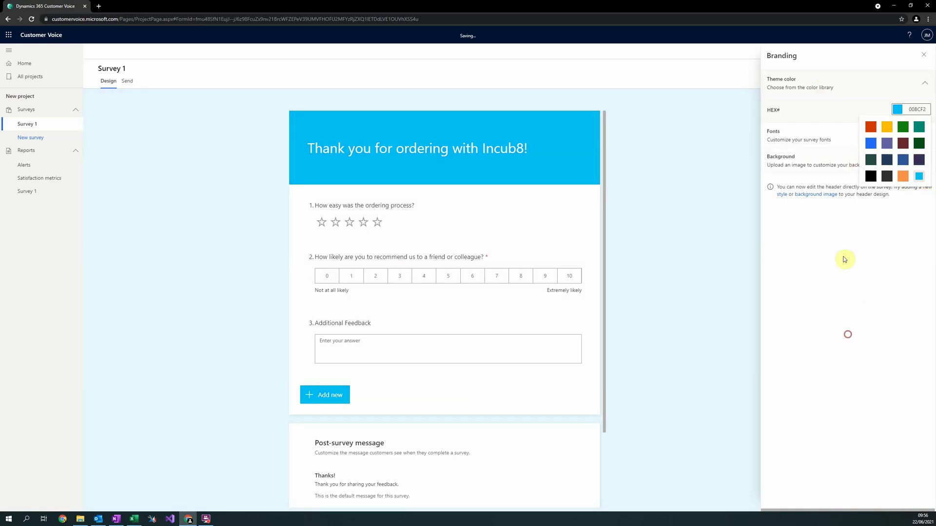
{"action": "left_click", "coordinate": [817, 141]}
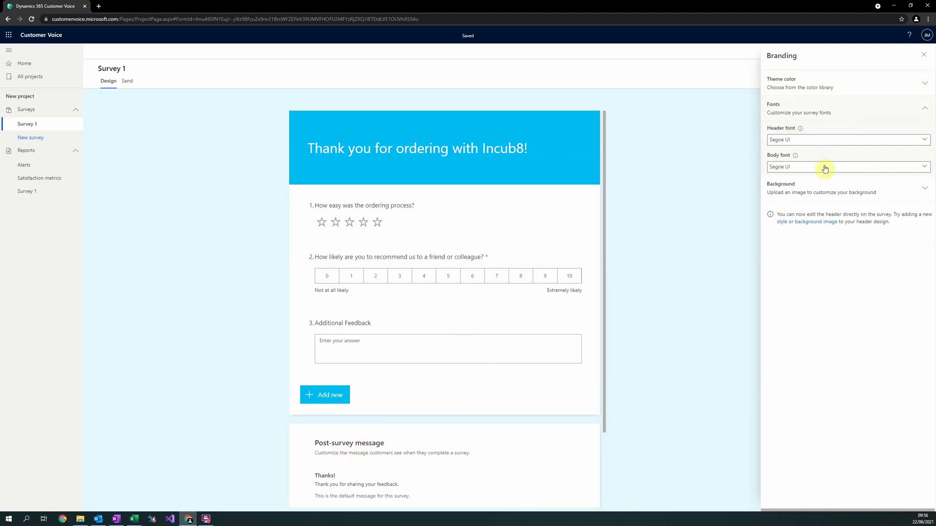
Step: Apply the Professional style to the survey header for a dark magenta gradient
{"action": "left_click", "coordinate": [826, 185]}
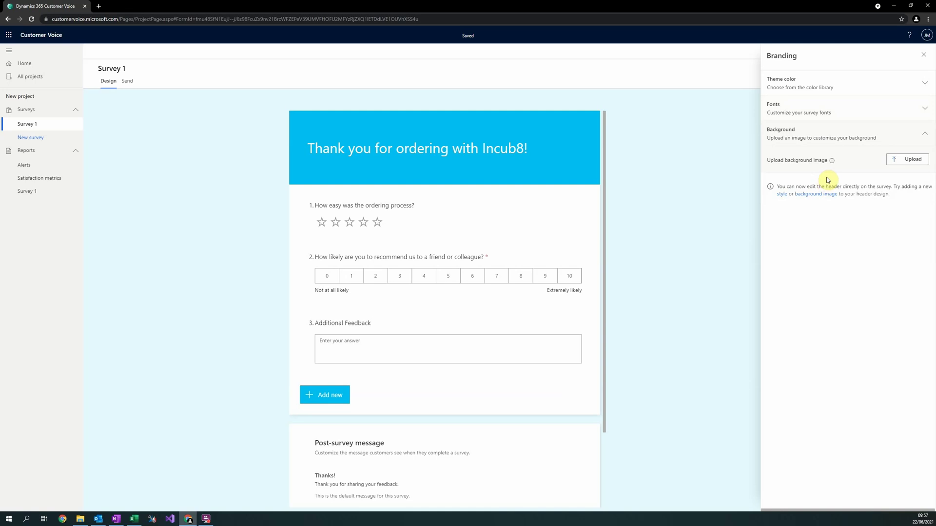
{"action": "left_click", "coordinate": [696, 169]}
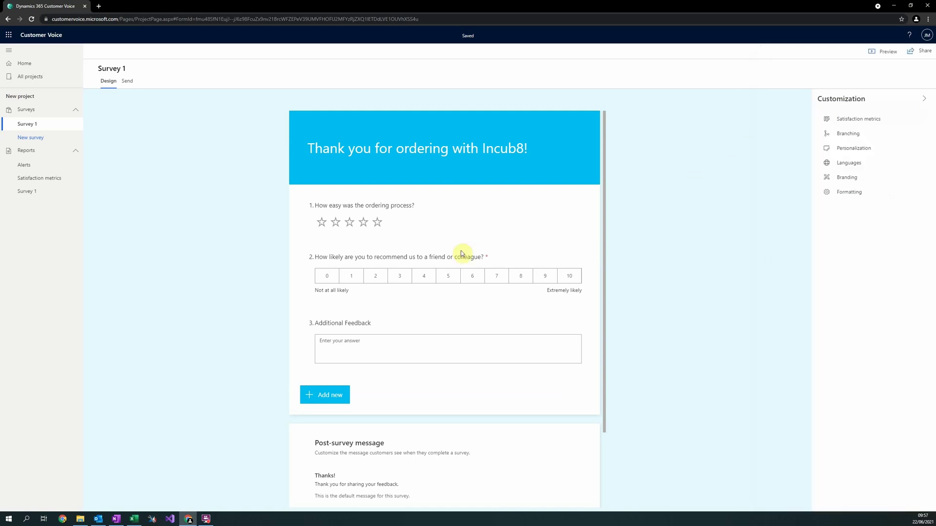
{"action": "left_click", "coordinate": [352, 133]}
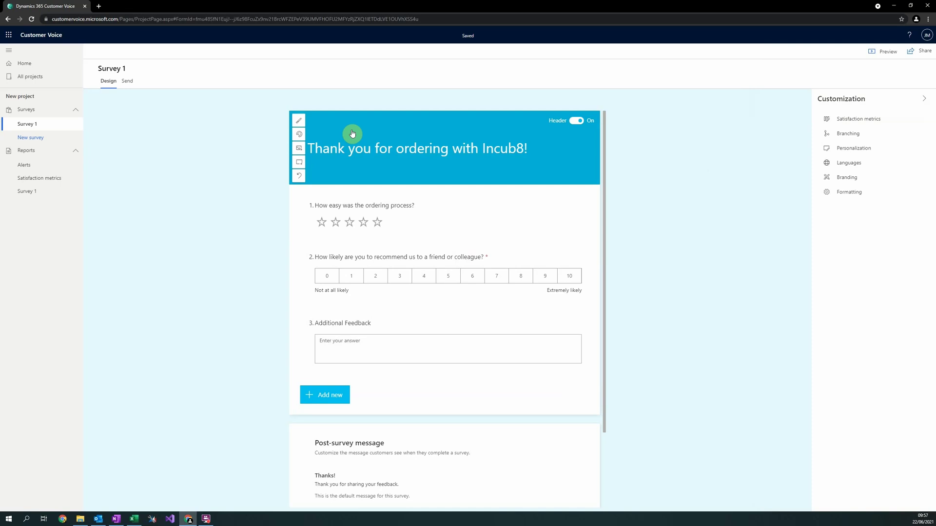
{"action": "left_click", "coordinate": [300, 121]}
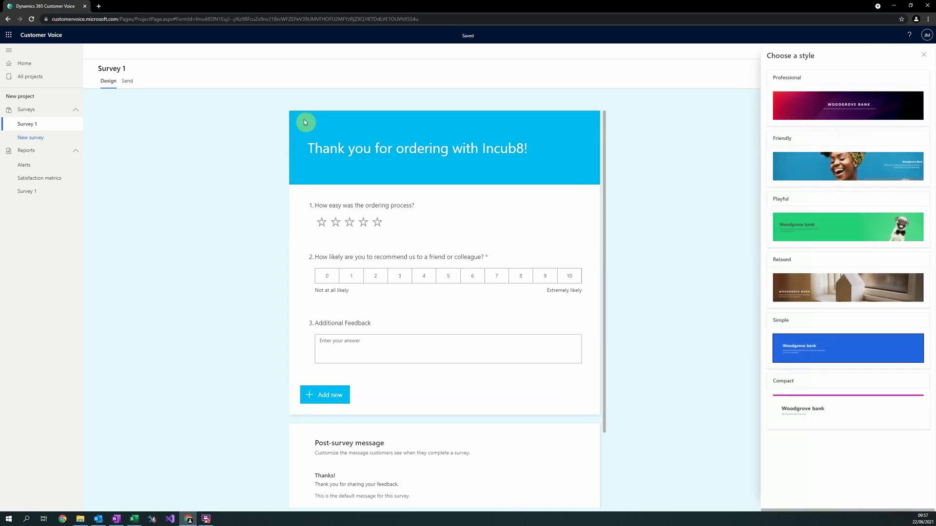
{"action": "left_click", "coordinate": [896, 105]}
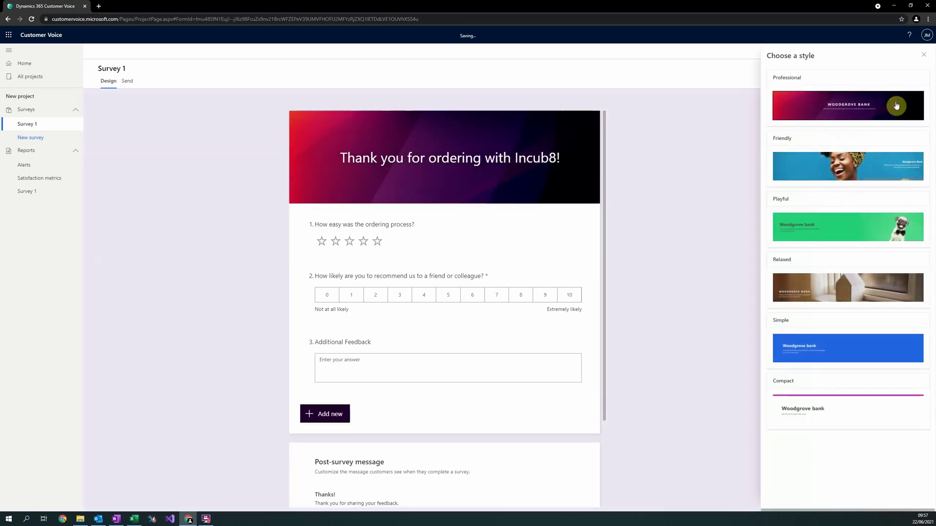
{"action": "left_click", "coordinate": [255, 125]}
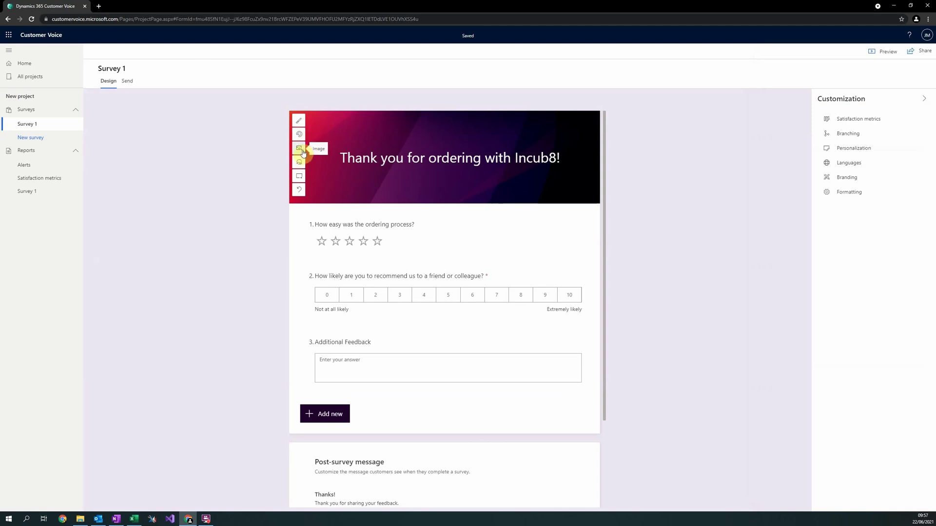
Step: Set the header image to the Gallery photo of hands forming a heart
{"action": "left_click", "coordinate": [302, 153]}
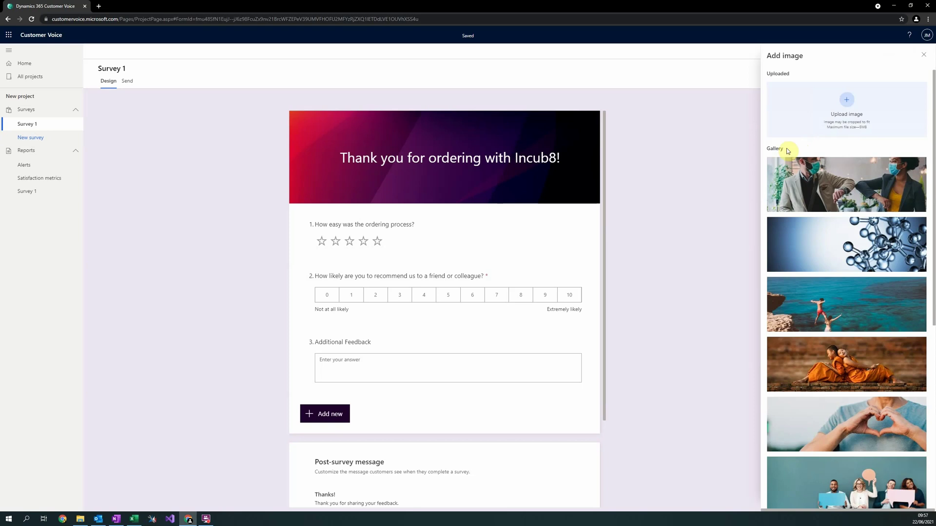
{"action": "scroll", "coordinate": [853, 275], "scroll_direction": "down", "scroll_amount": 1}
{"action": "scroll", "coordinate": [852, 274], "scroll_direction": "down", "scroll_amount": 2}
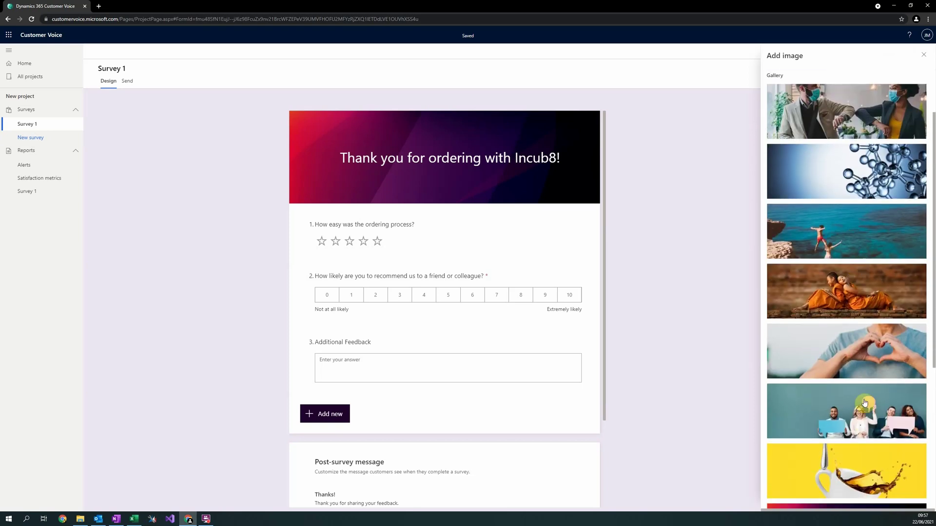
{"action": "scroll", "coordinate": [868, 445], "scroll_direction": "up", "scroll_amount": 2}
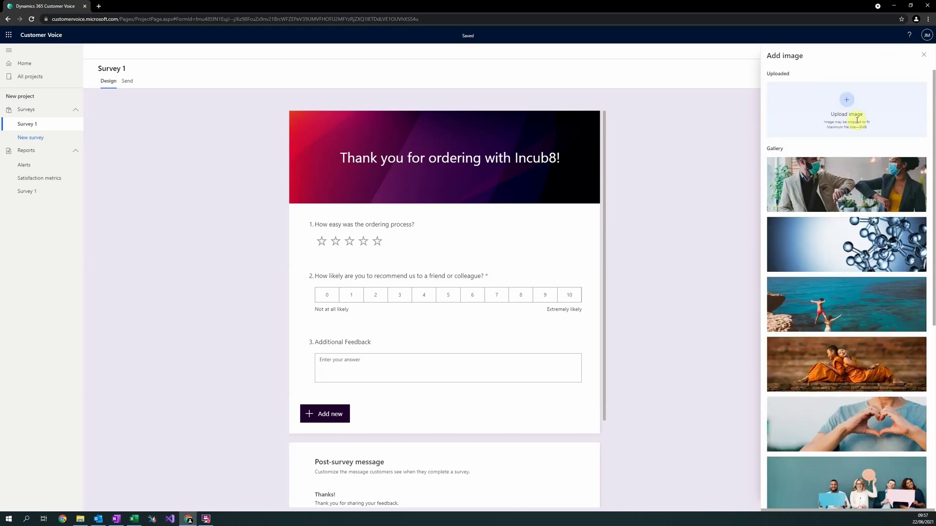
{"action": "left_click", "coordinate": [851, 418]}
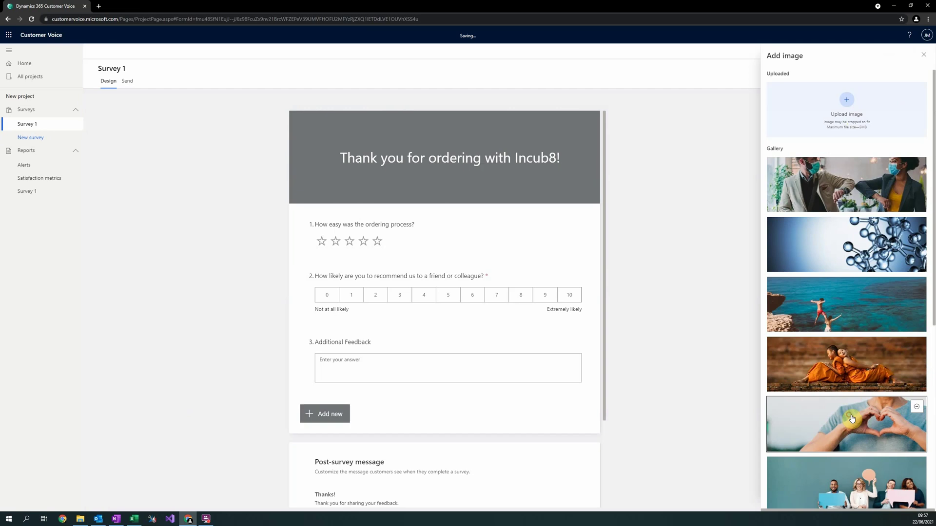
{"action": "left_click", "coordinate": [256, 161]}
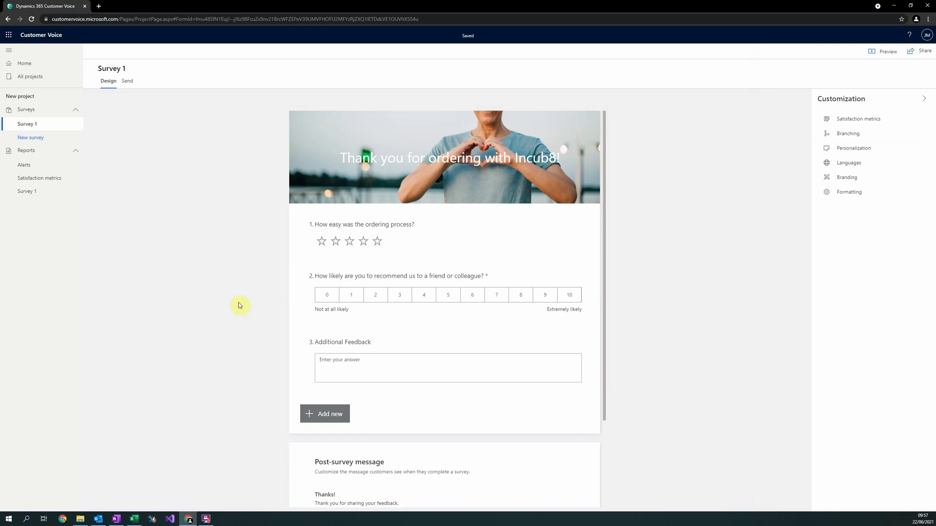
{"action": "left_click", "coordinate": [878, 52]}
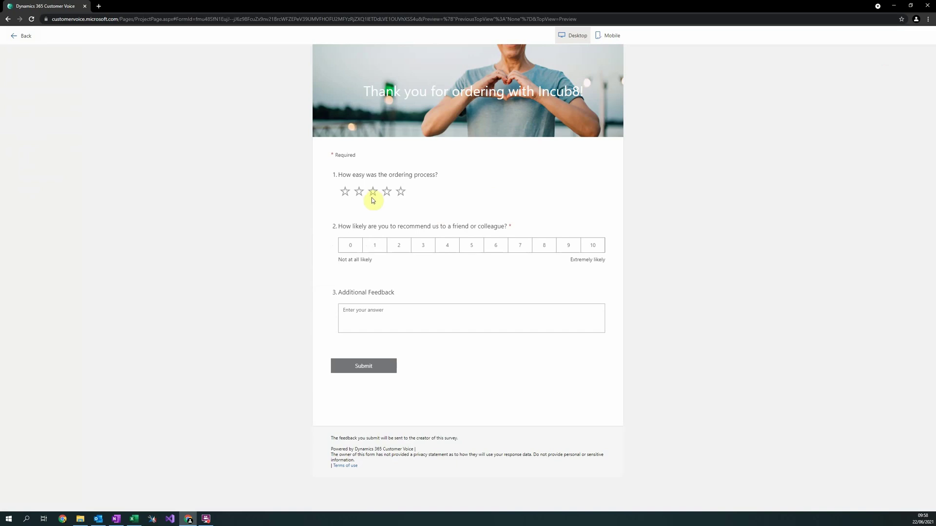
{"action": "left_click", "coordinate": [381, 245]}
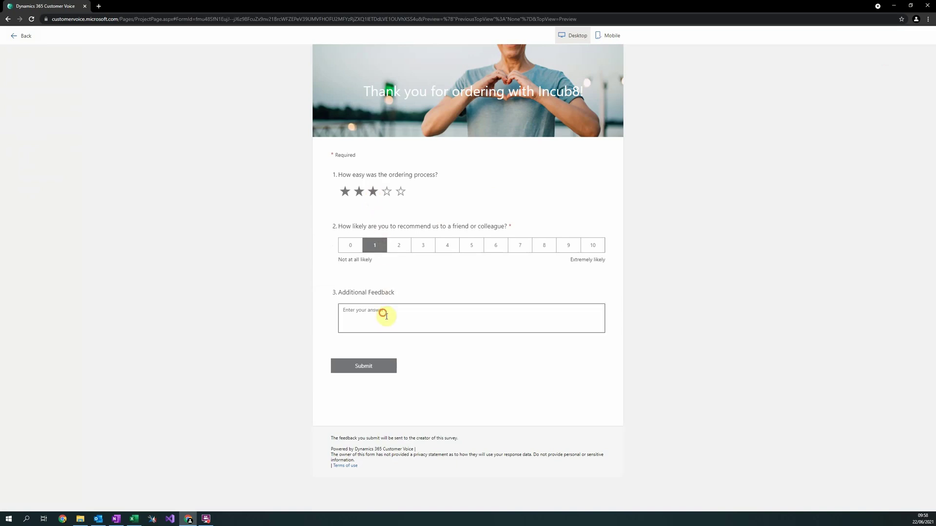
{"action": "left_click", "coordinate": [443, 305]}
{"action": "type", "text": "Thanks so m"}
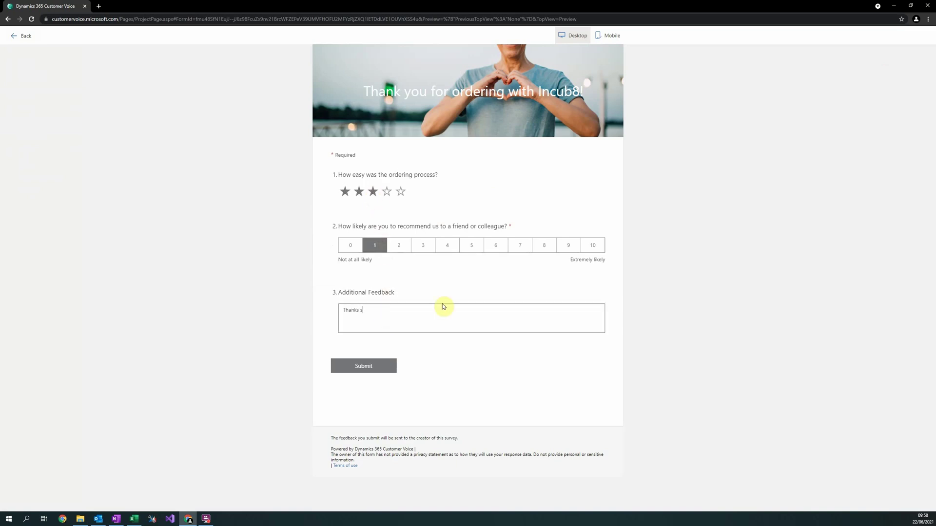
{"action": "type", "text": "uch!"}
{"action": "left_click", "coordinate": [381, 368]}
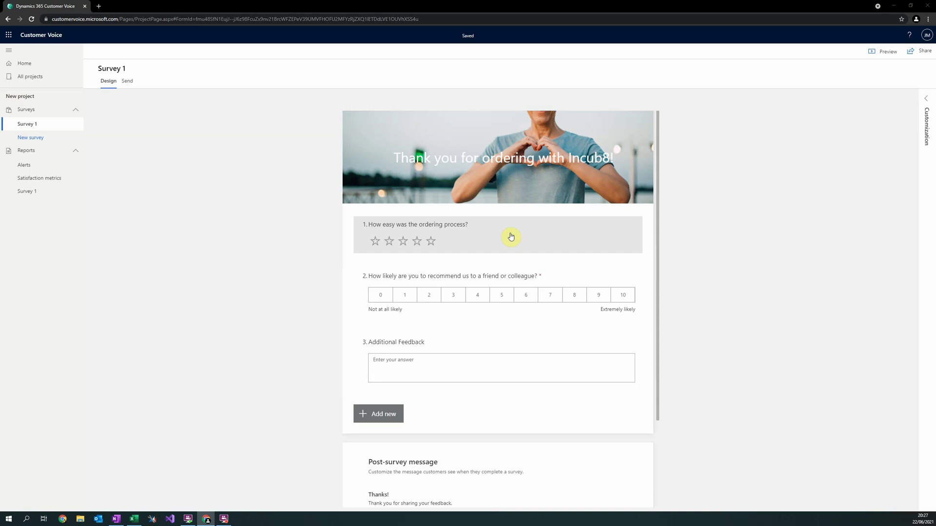
{"action": "left_click", "coordinate": [926, 111]}
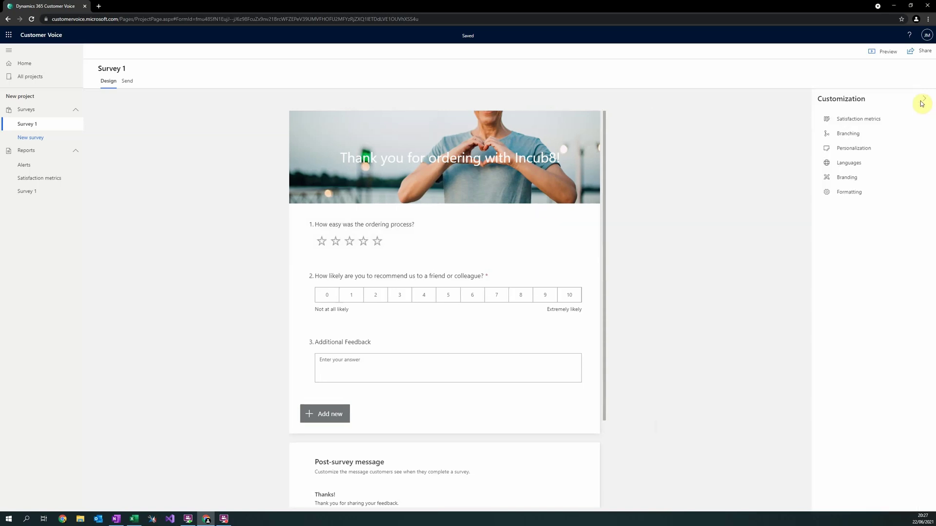
{"action": "left_click", "coordinate": [862, 120]}
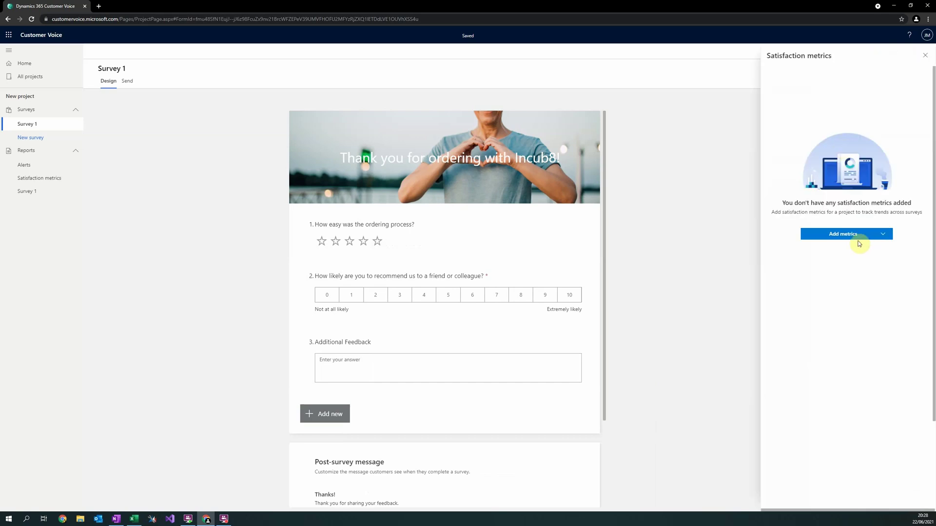
{"action": "left_click", "coordinate": [853, 236]}
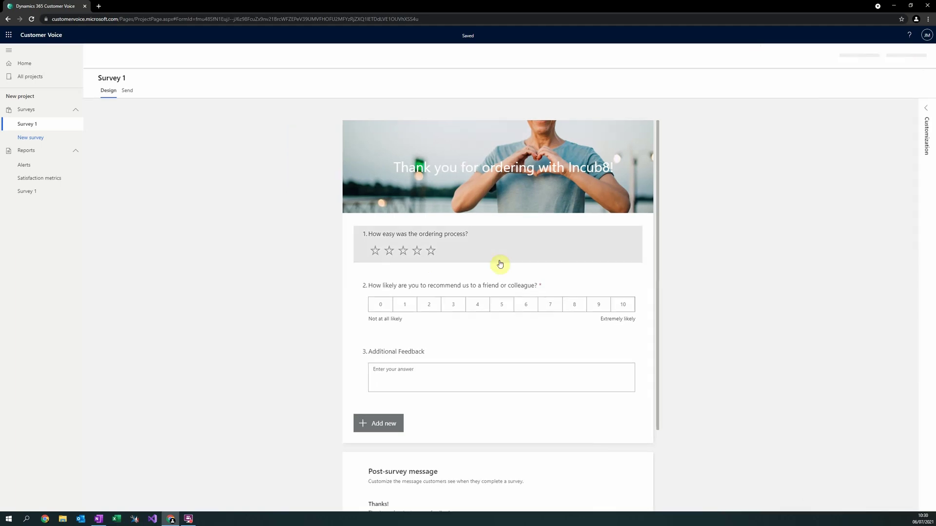
Step: Save a Net Promoter Score satisfaction metric named NPS based on question 2
{"action": "left_click", "coordinate": [926, 117]}
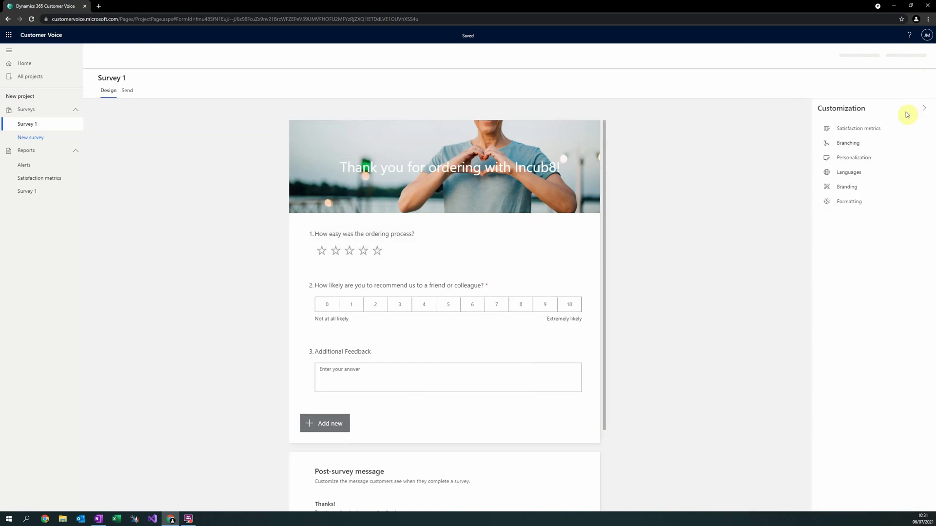
{"action": "left_click", "coordinate": [892, 128]}
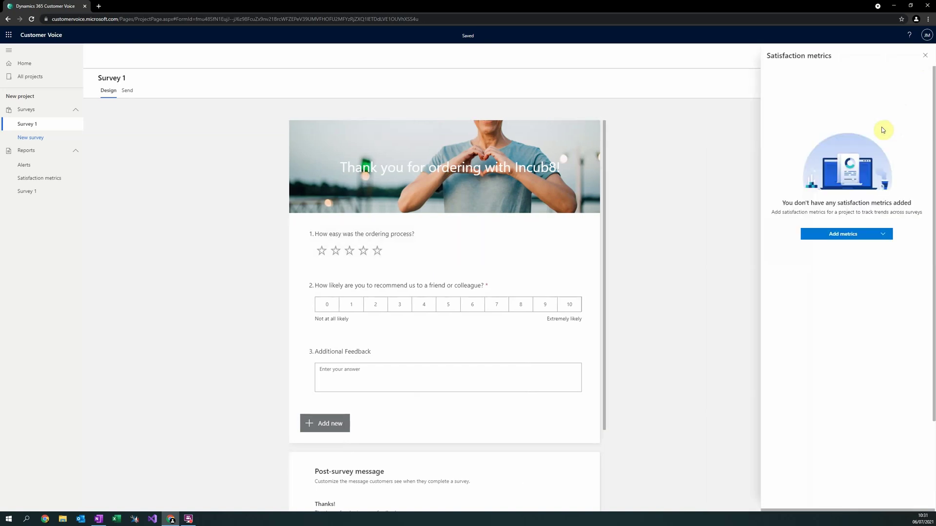
{"action": "left_click", "coordinate": [829, 239]}
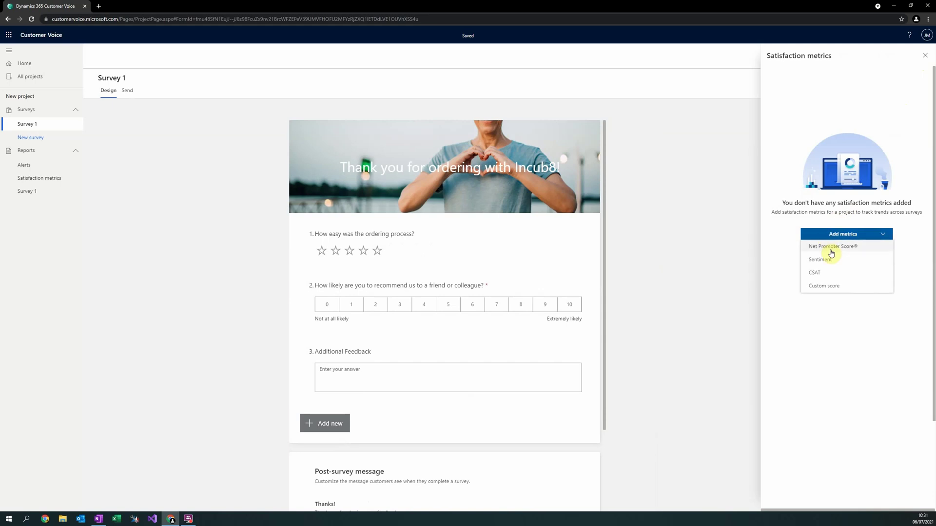
{"action": "left_click", "coordinate": [831, 247]}
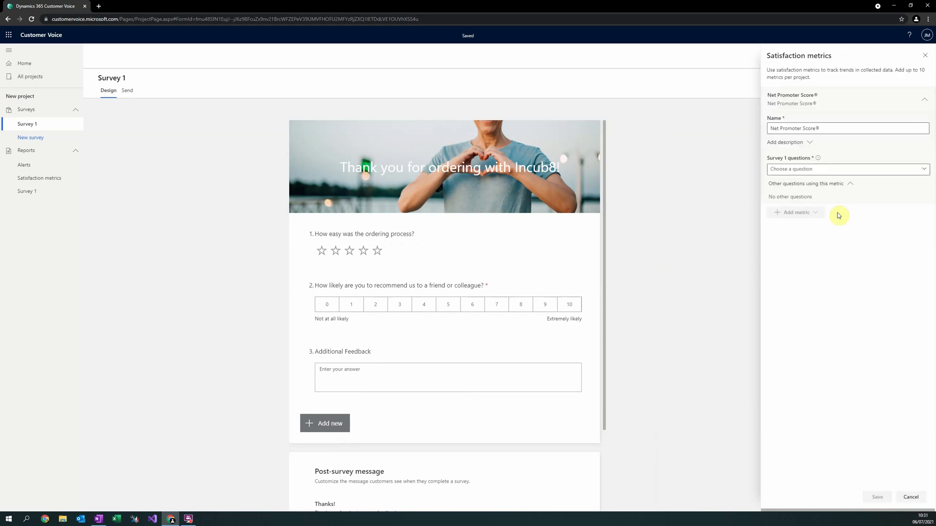
{"action": "left_click", "coordinate": [836, 169]}
{"action": "left_click", "coordinate": [824, 185]}
{"action": "left_click", "coordinate": [876, 498]}
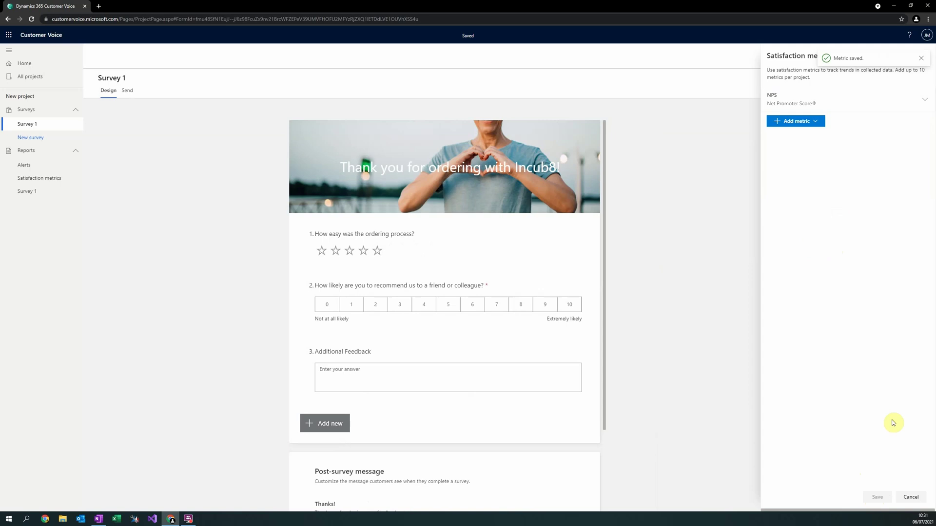
{"action": "left_click", "coordinate": [911, 497]}
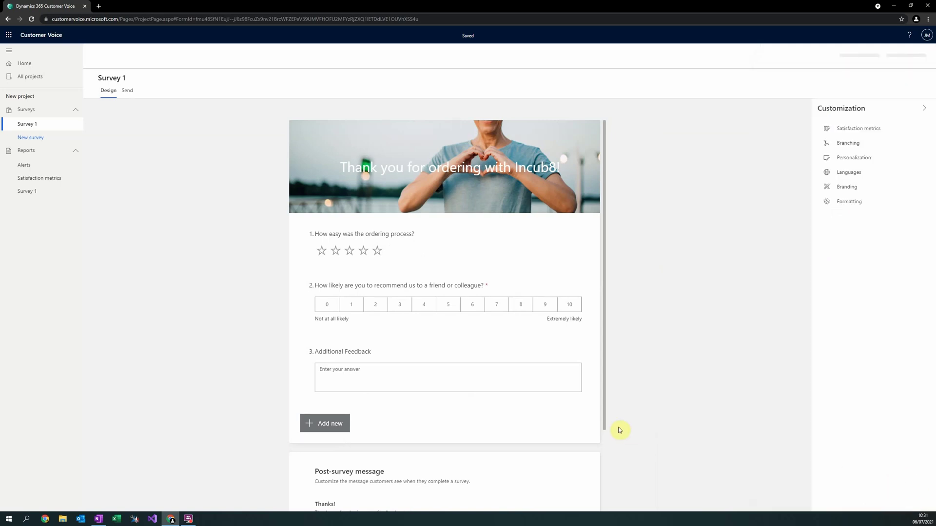
Step: Switch Survey 1 to its Send tab to see the Automation, Email, Embed code, Link and QR Code options
{"action": "left_click", "coordinate": [126, 92]}
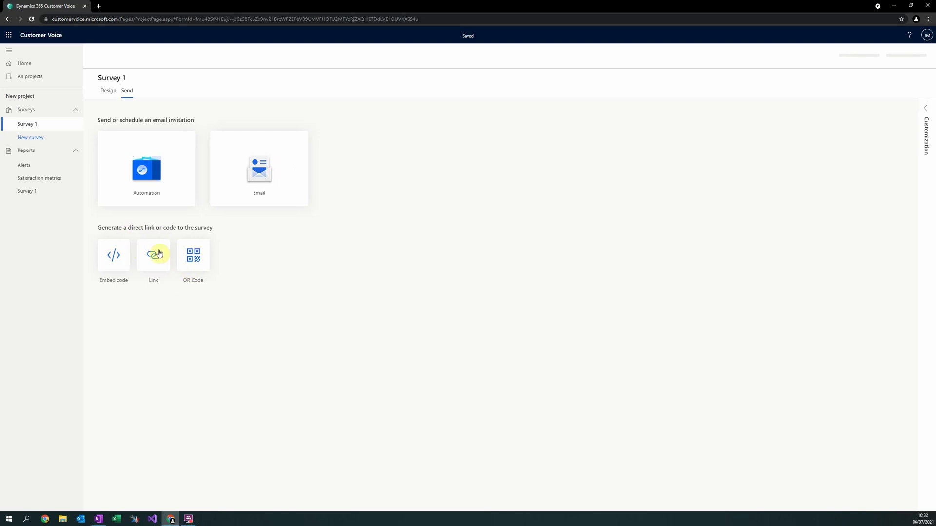
{"action": "left_click", "coordinate": [924, 123]}
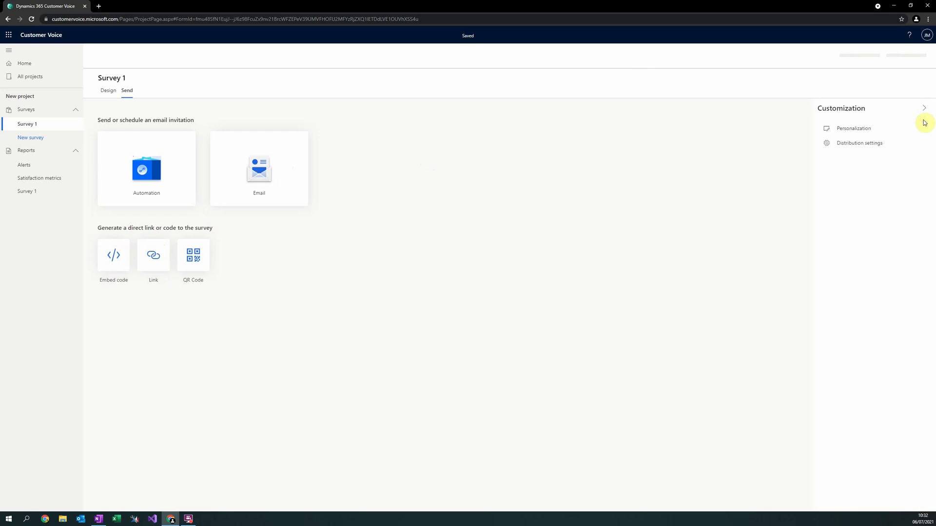
{"action": "left_click", "coordinate": [872, 153]}
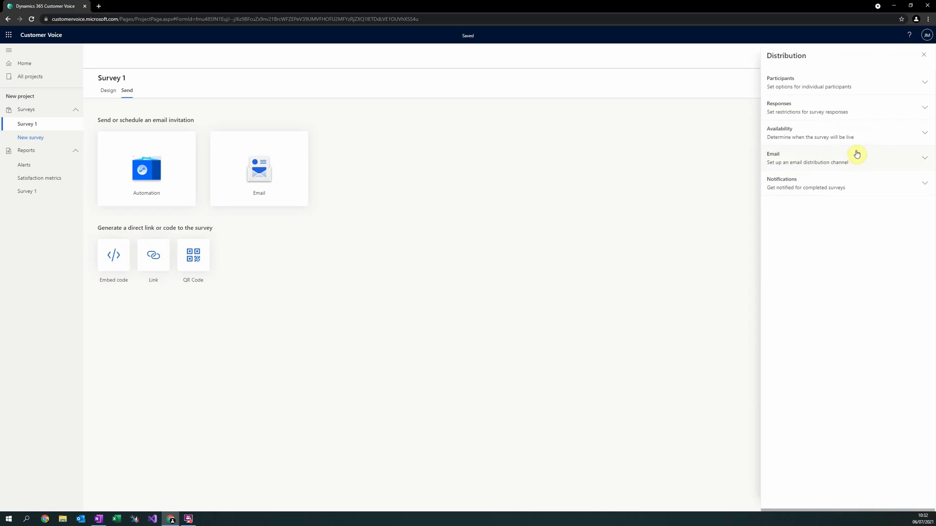
{"action": "left_click", "coordinate": [838, 84]}
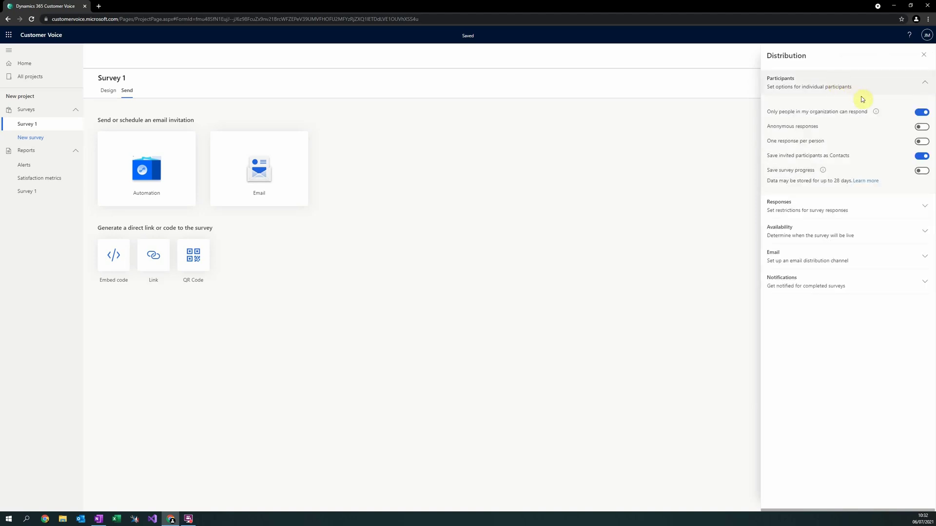
{"action": "left_click", "coordinate": [921, 113]}
{"action": "left_click", "coordinate": [921, 113]}
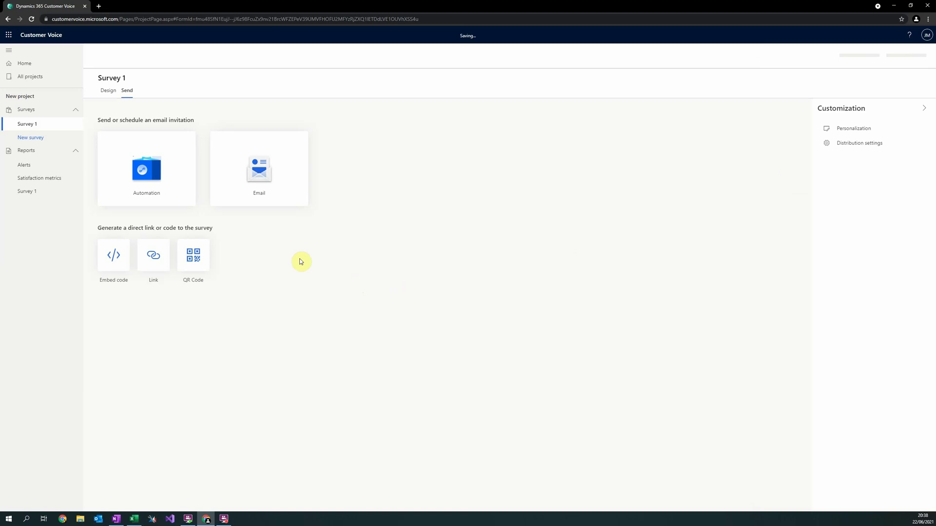
Step: Start an email invitation and save a new email template named 'Demo Order Template'
{"action": "left_click", "coordinate": [286, 198]}
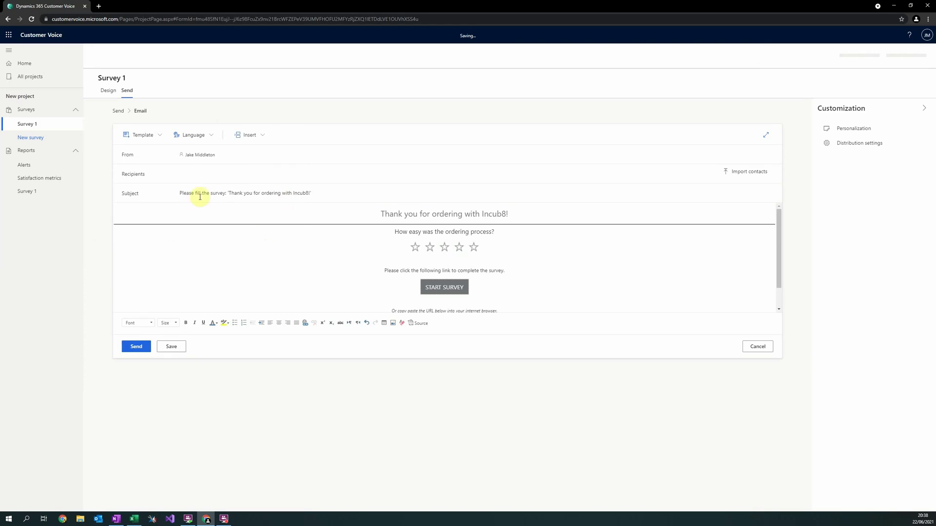
{"action": "left_click", "coordinate": [145, 136]}
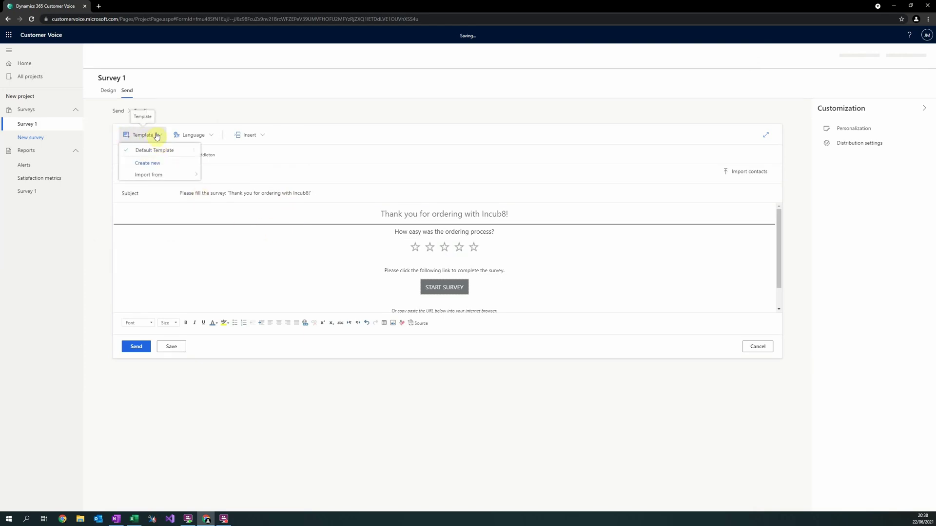
{"action": "left_click", "coordinate": [154, 166]}
{"action": "left_click", "coordinate": [429, 265]}
{"action": "type", "text": "Te"}
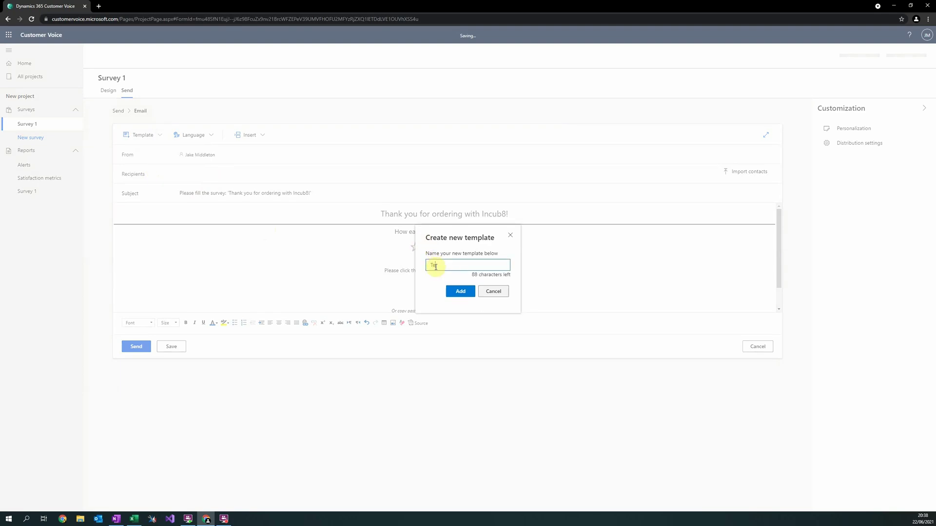
{"action": "type", "text": "Demo Order Template"}
{"action": "left_click", "coordinate": [461, 291]}
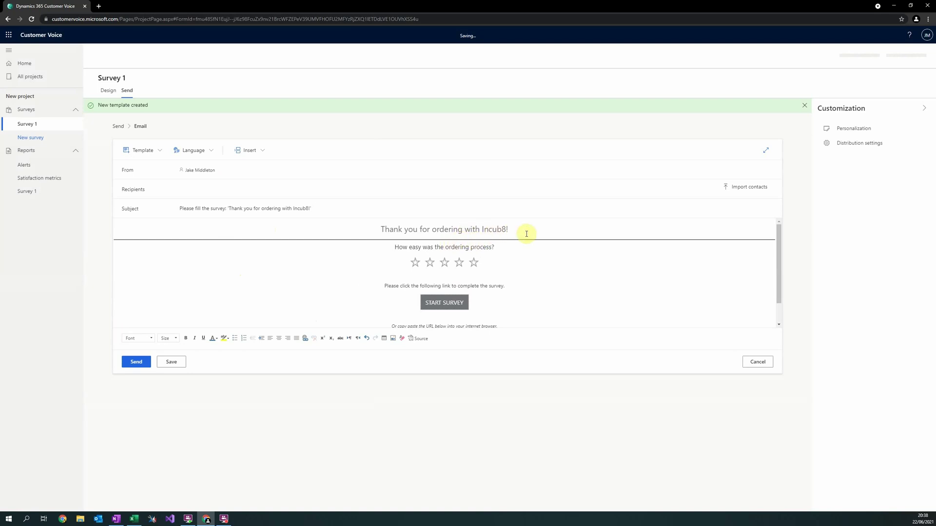
{"action": "left_click_drag", "start_coordinate": [495, 248], "coordinate": [443, 247]}
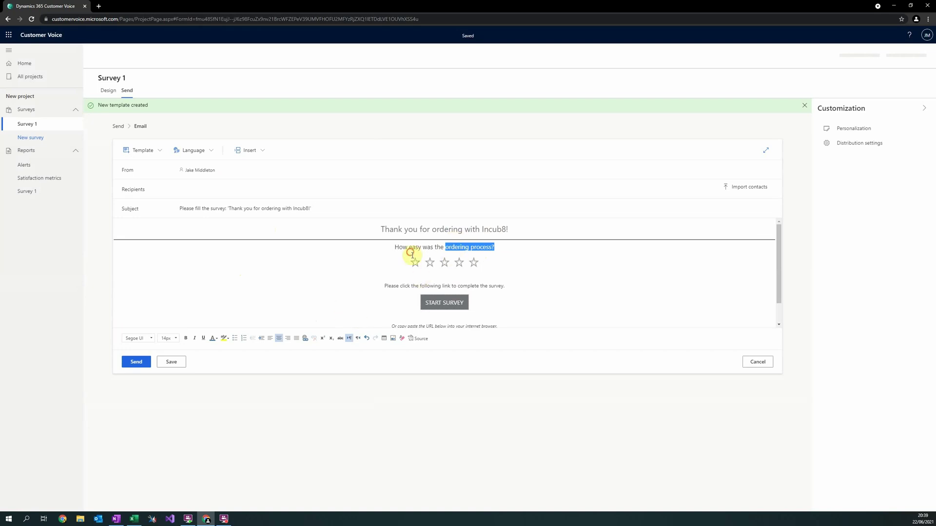
{"action": "left_click", "coordinate": [427, 264]}
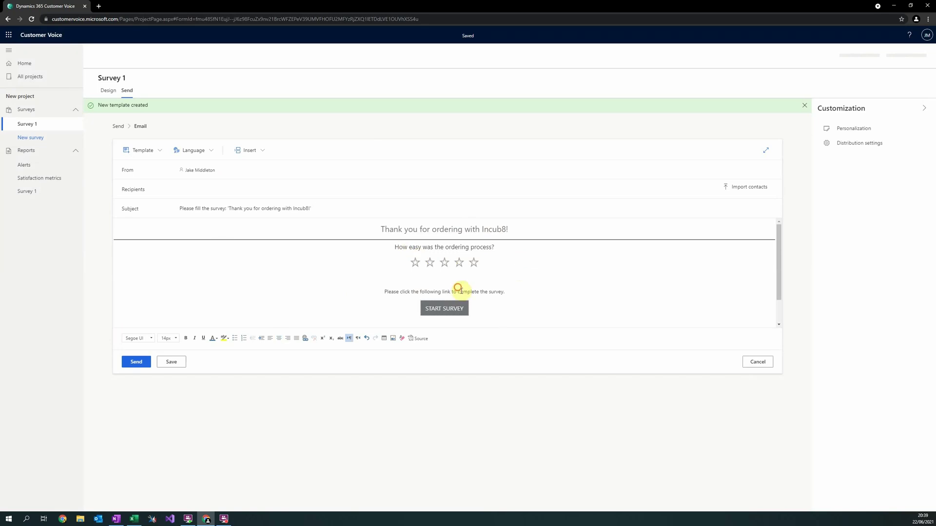
Step: Insert blank lines above 'Please click the following link' and under the 'Thank you for ordering with Incub8!' title
{"action": "left_click", "coordinate": [387, 286]}
{"action": "key", "text": "Return"}
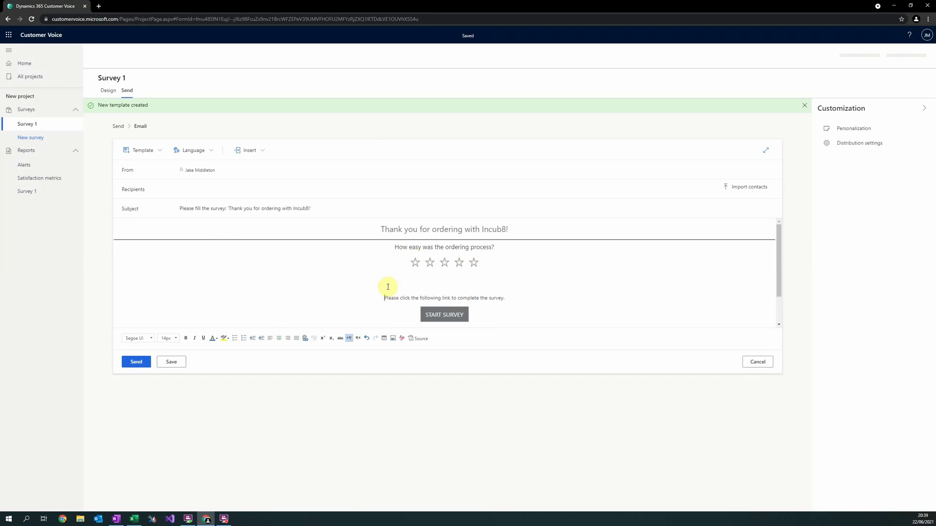
{"action": "left_click", "coordinate": [258, 152]}
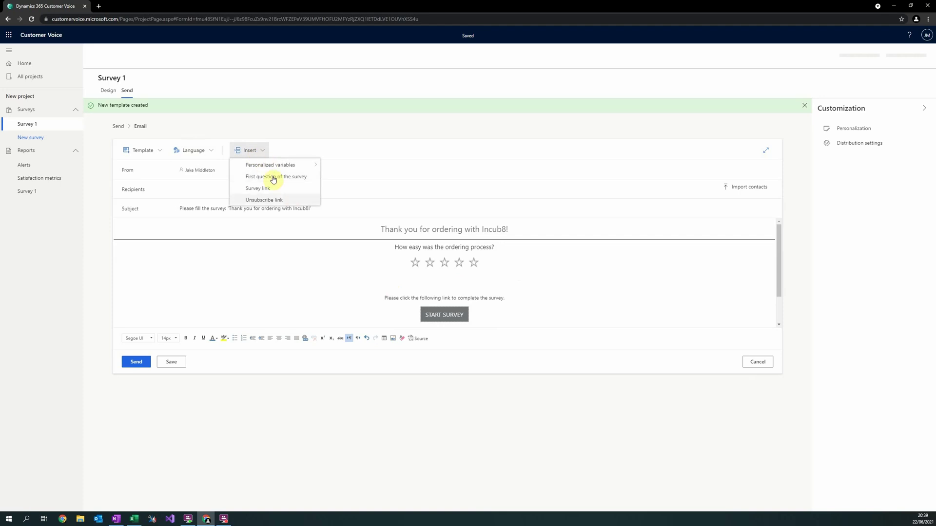
{"action": "mouse_move", "coordinate": [272, 171]}
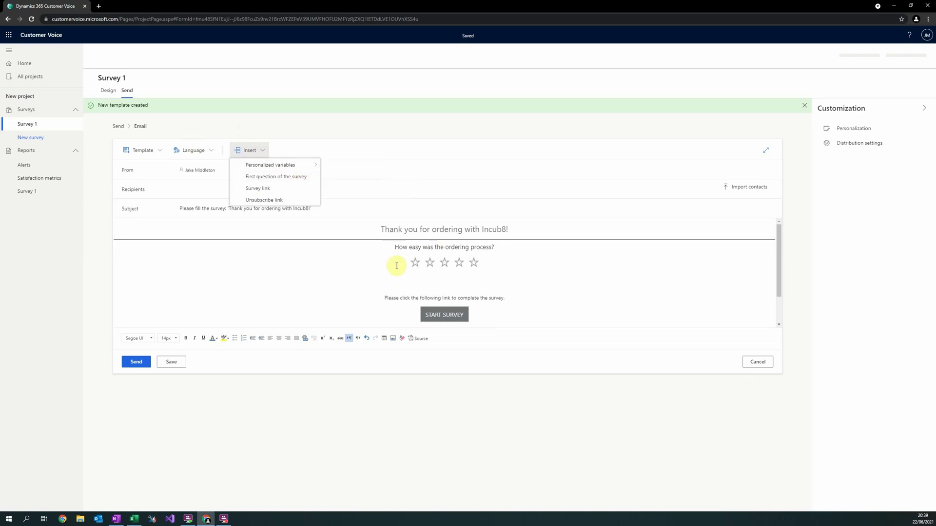
{"action": "left_click", "coordinate": [335, 279]}
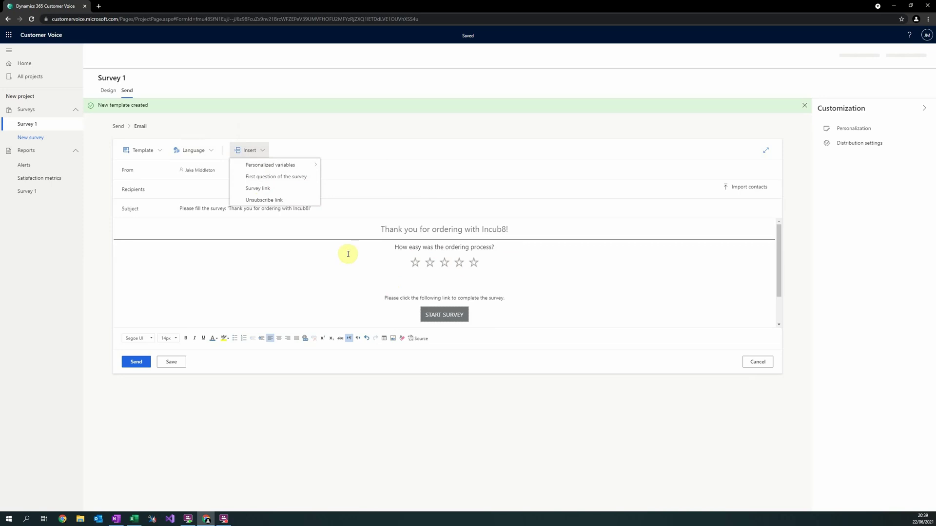
{"action": "left_click", "coordinate": [410, 237]}
{"action": "key", "text": "Return"}
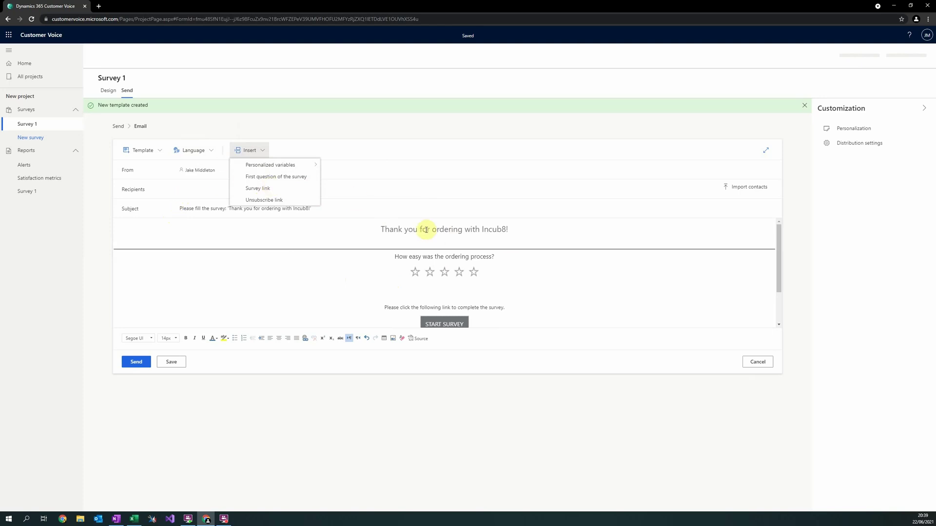
Step: Add one recipient's e-mail address to the email's Recipients field
{"action": "left_click", "coordinate": [351, 192]}
{"action": "left_click", "coordinate": [195, 191]}
{"action": "type", "text": "joebloggs@fak"}
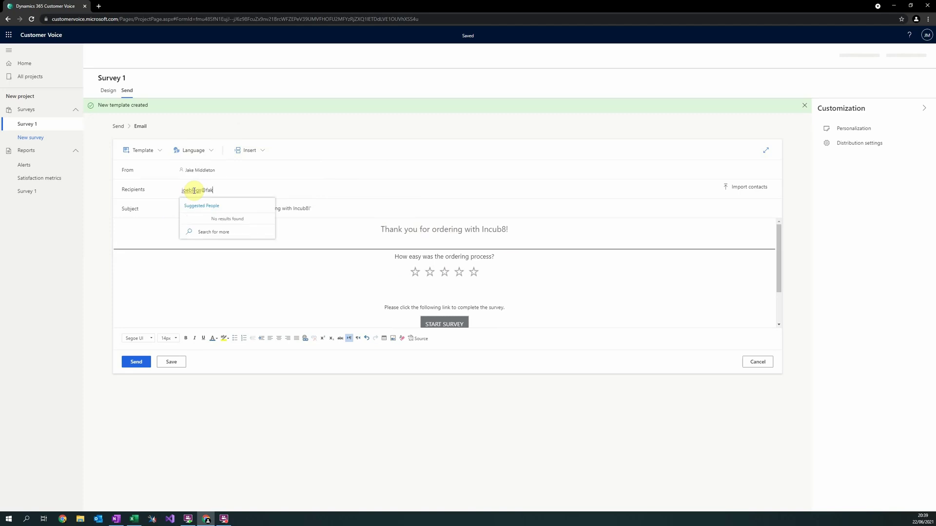
{"action": "type", "text": "email.com"}
{"action": "key", "text": "Return"}
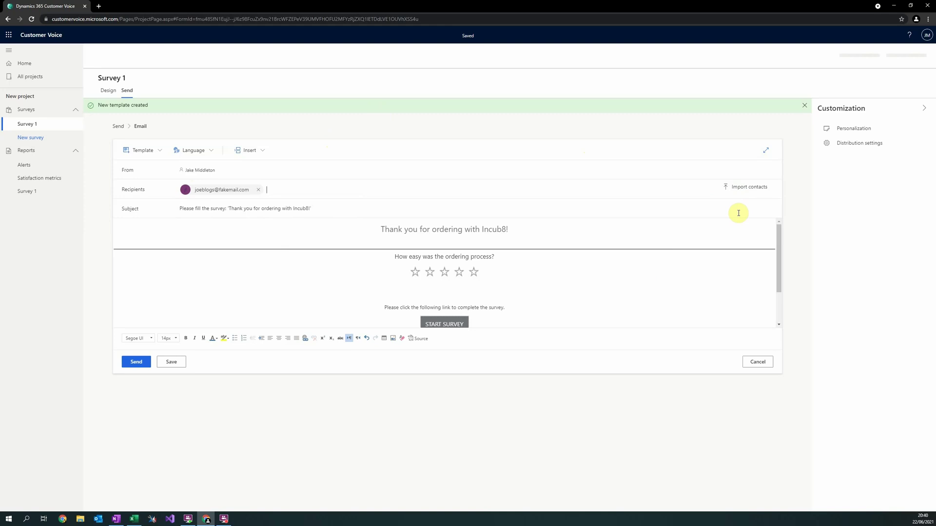
Step: Review the bulk contact import guidelines, then close the import options
{"action": "left_click", "coordinate": [739, 188]}
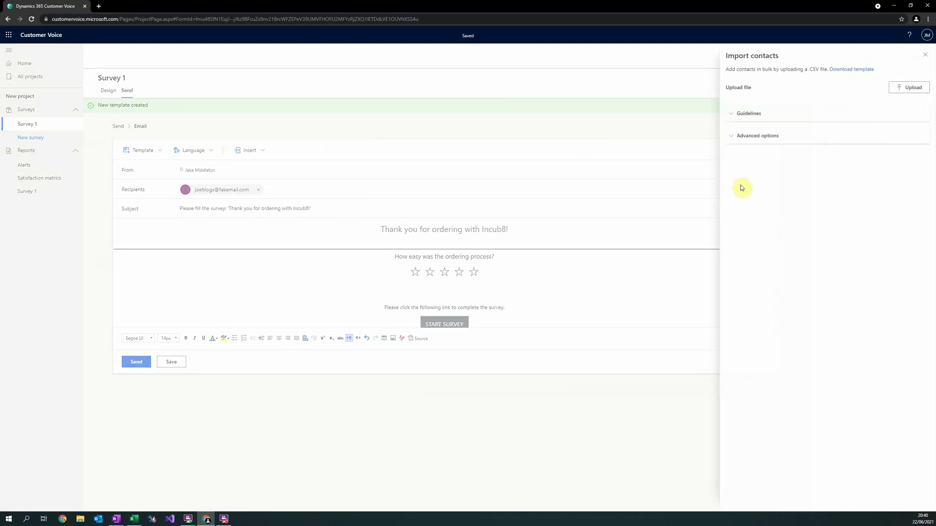
{"action": "left_click", "coordinate": [756, 116]}
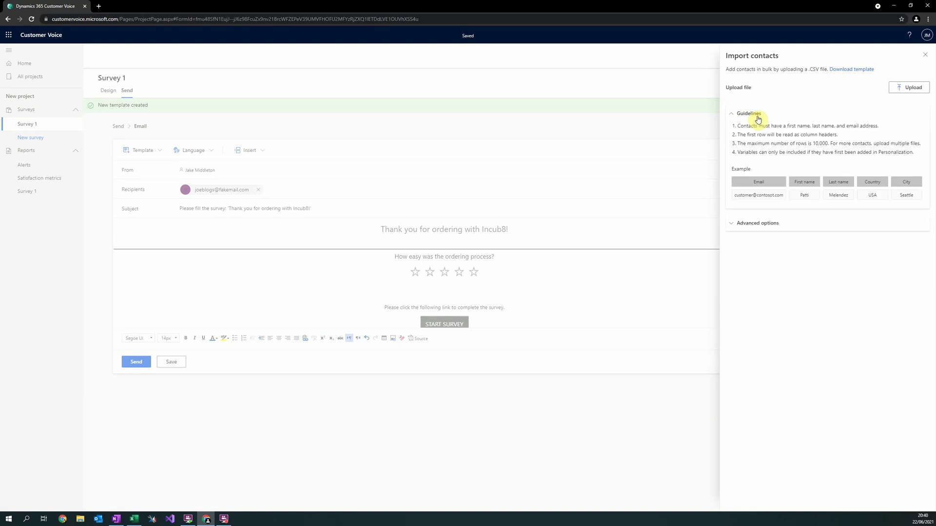
{"action": "left_click", "coordinate": [925, 55]}
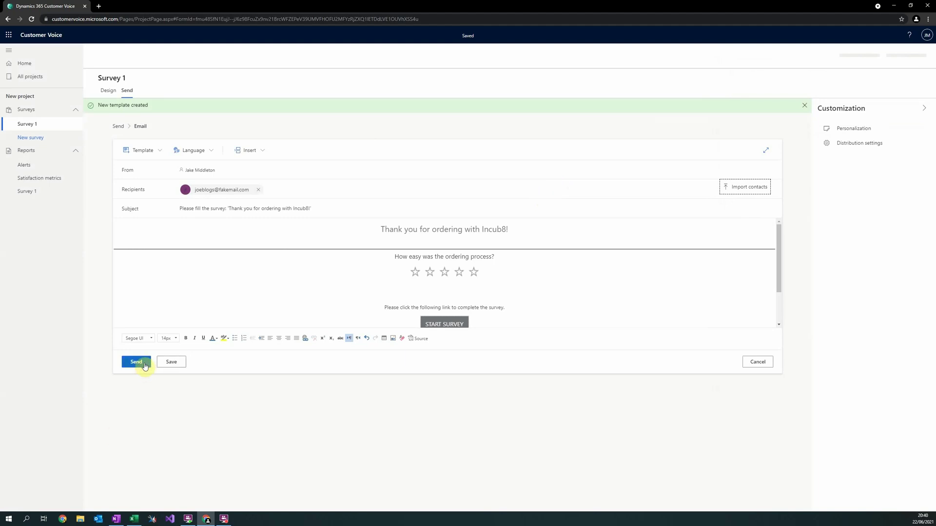
Step: Send the Survey 1 invitation email and view the Resend distribution options
{"action": "left_click", "coordinate": [144, 366]}
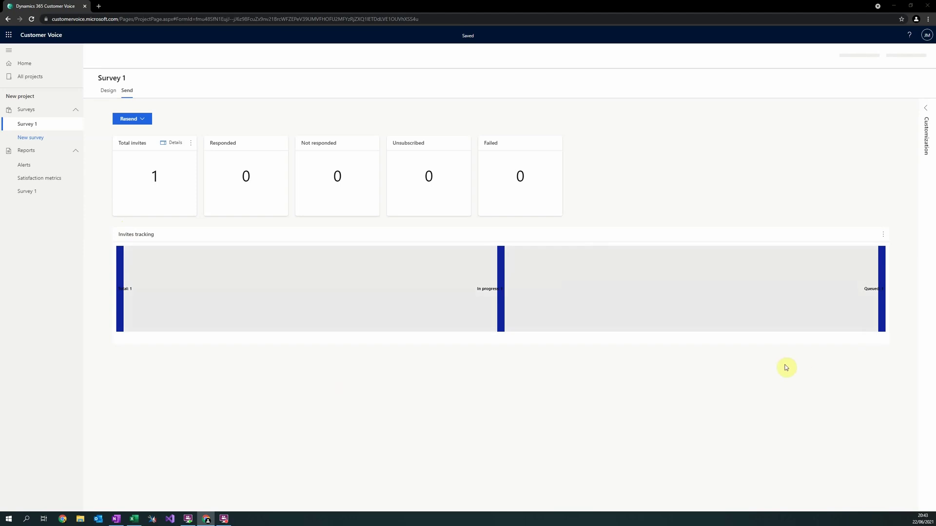
{"action": "left_click", "coordinate": [141, 119]}
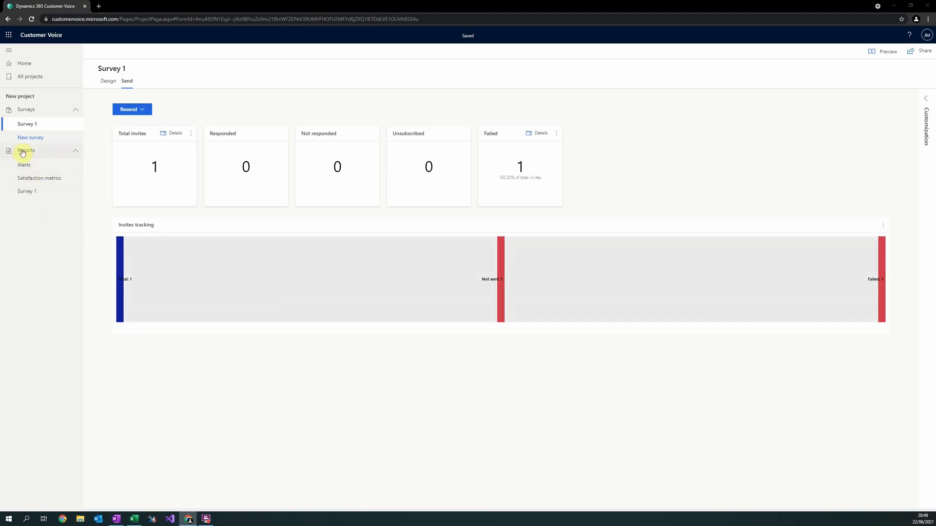
Step: Open the Survey 1 report and view the third respondent's individual answers
{"action": "left_click", "coordinate": [34, 191]}
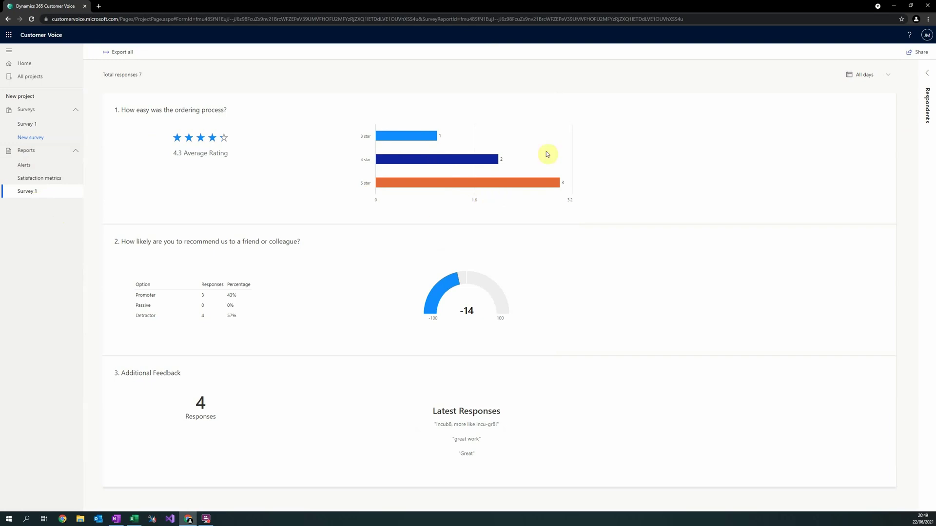
{"action": "left_click", "coordinate": [927, 90]}
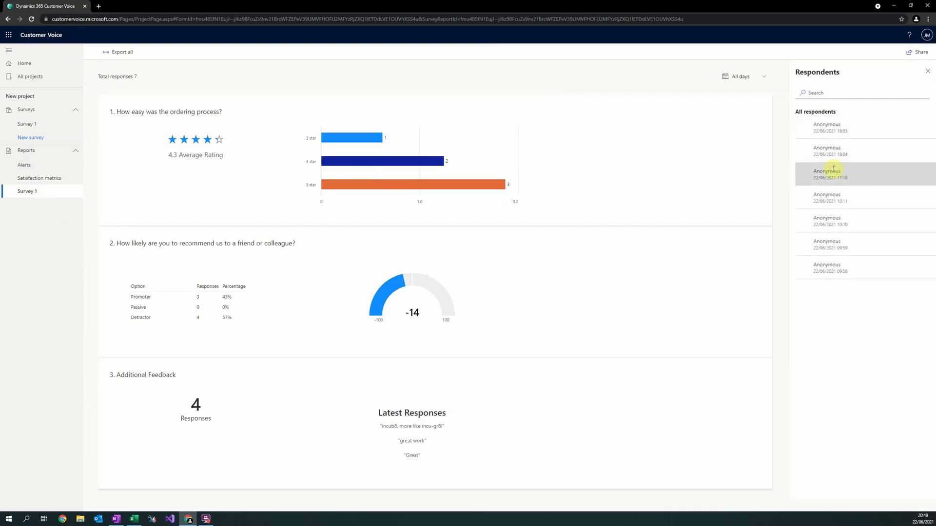
{"action": "double_click", "coordinate": [831, 176]}
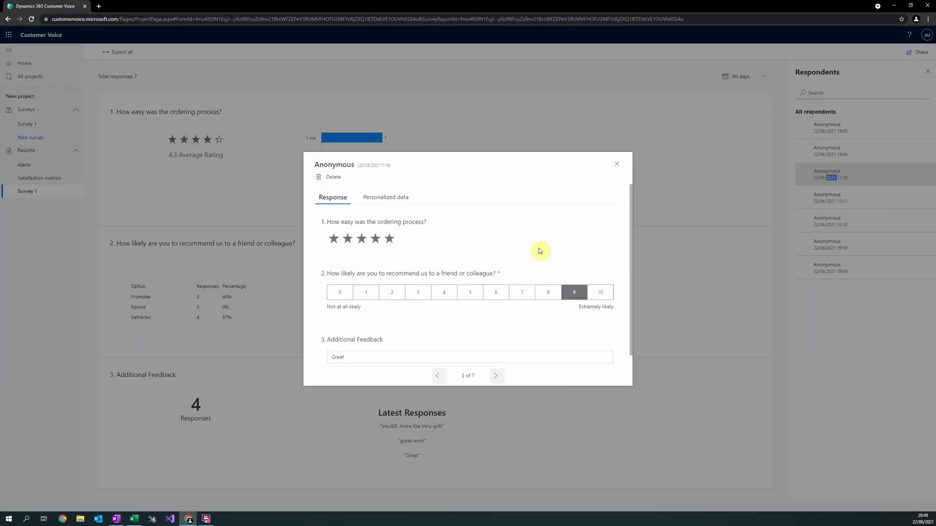
{"action": "scroll", "coordinate": [492, 246], "scroll_direction": "down", "scroll_amount": 1}
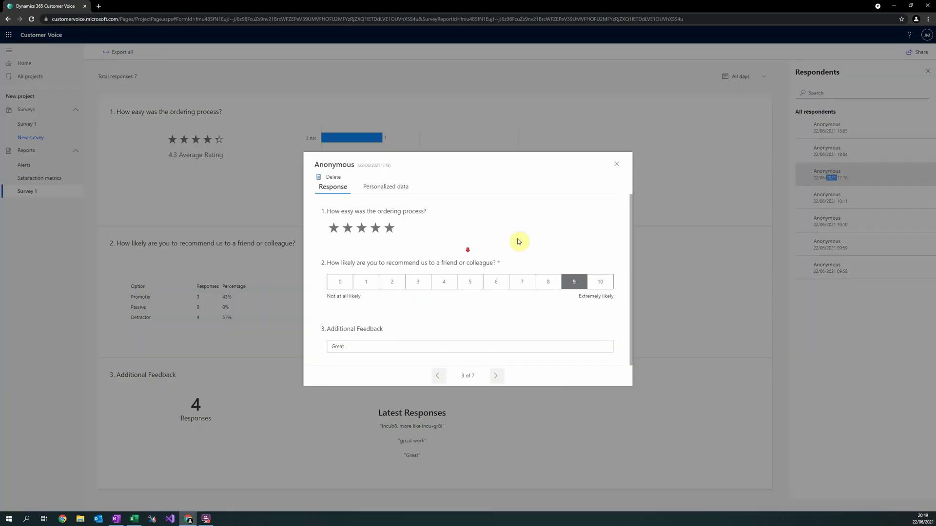
{"action": "left_click", "coordinate": [616, 164]}
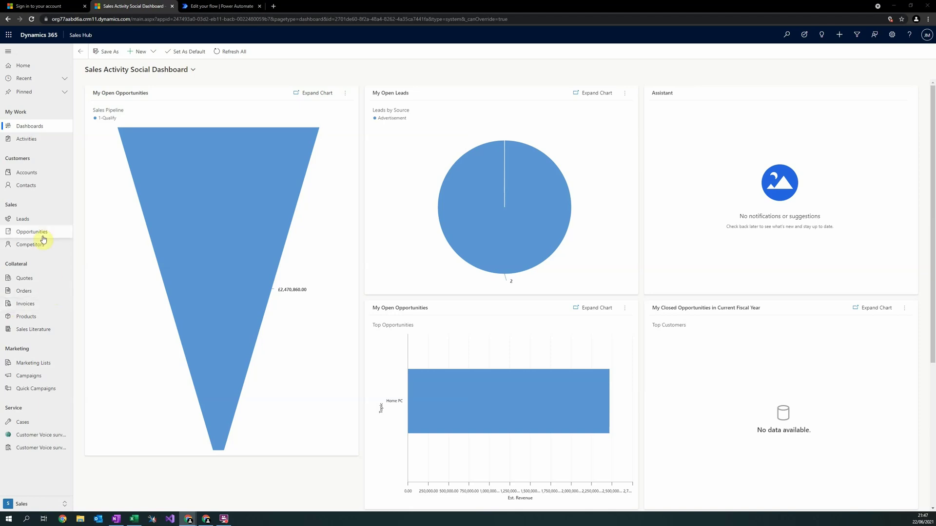
Step: Open the second contact's record and choose Survey 1 to send
{"action": "left_click", "coordinate": [35, 189]}
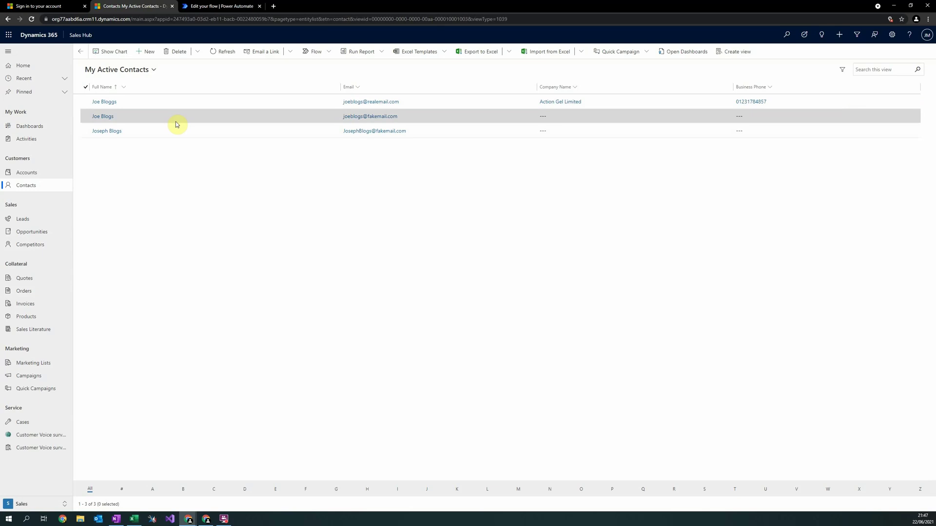
{"action": "double_click", "coordinate": [172, 119]}
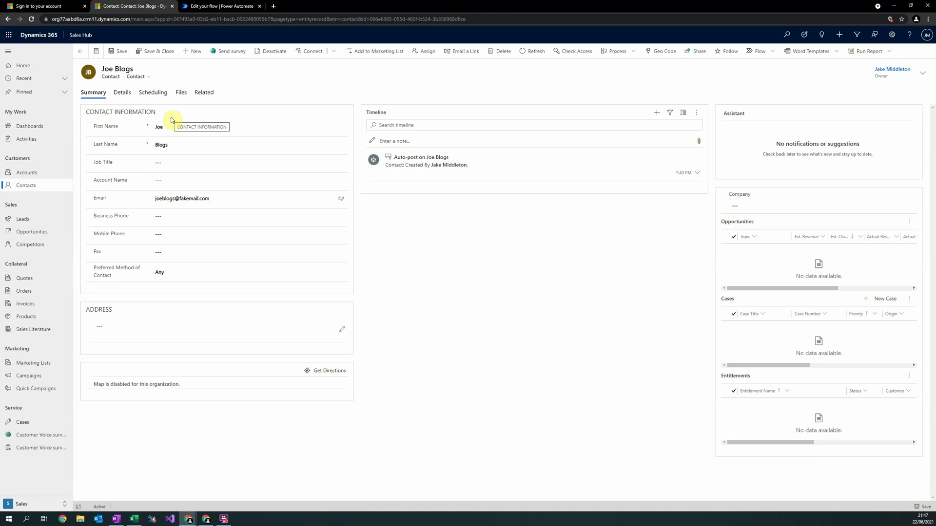
{"action": "left_click", "coordinate": [227, 53]}
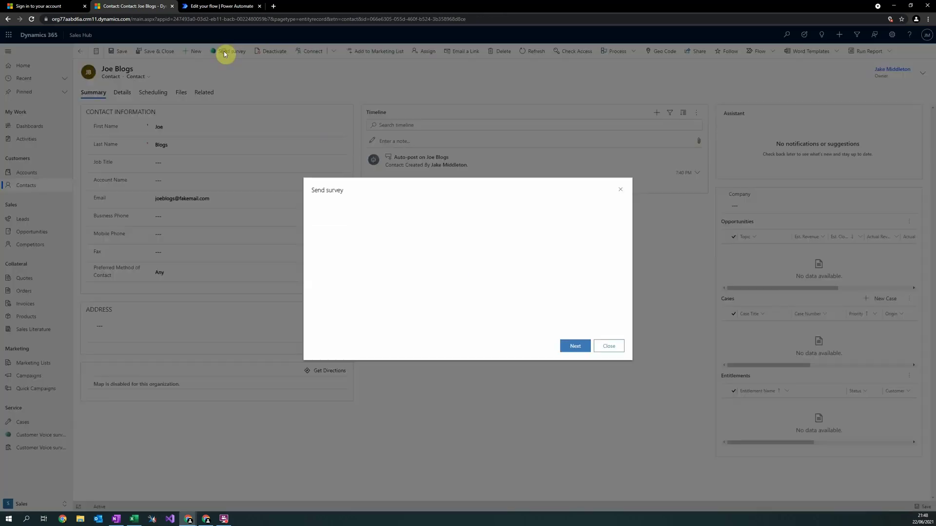
{"action": "left_click", "coordinate": [323, 251]}
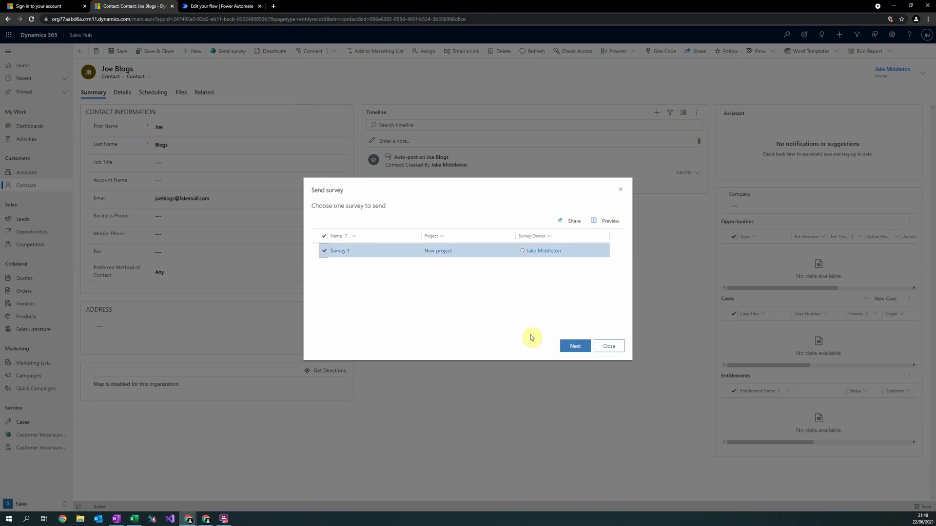
{"action": "left_click", "coordinate": [576, 346]}
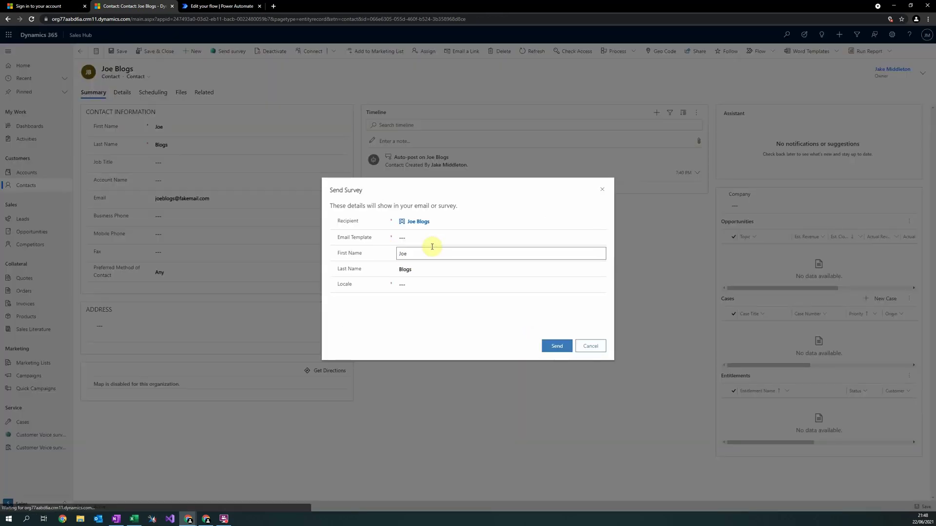
Step: Send the survey using the Demo Order Template and en-us locale
{"action": "left_click", "coordinate": [434, 237]}
{"action": "left_click", "coordinate": [427, 256]}
{"action": "left_click", "coordinate": [412, 285]}
{"action": "left_click", "coordinate": [410, 306]}
{"action": "left_click", "coordinate": [548, 351]}
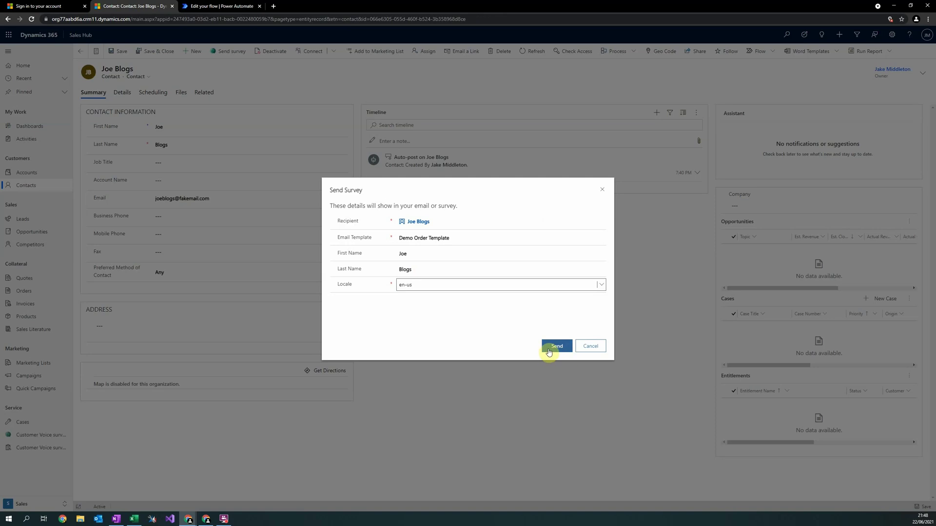
{"action": "key", "text": "ctrl+Tab"}
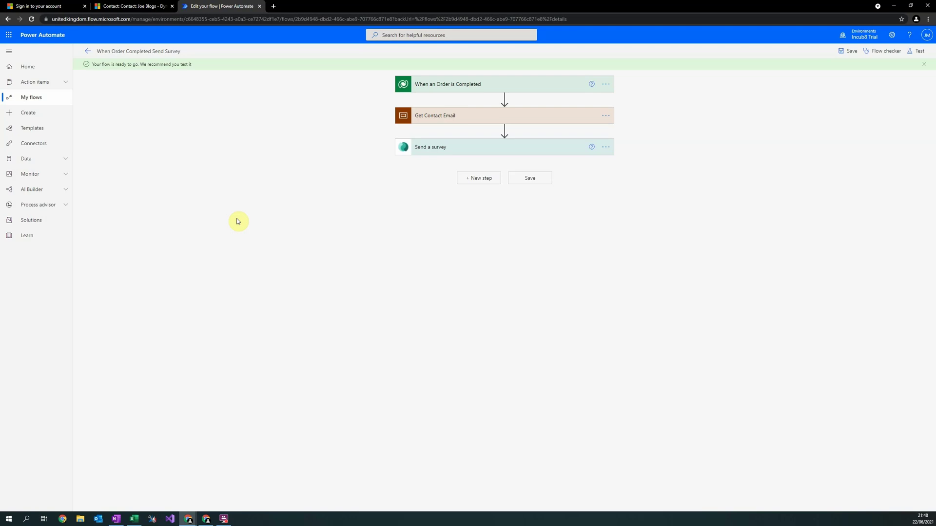
Step: Fulfil order 45645 from the Active Orders view with status reason Complete
{"action": "left_click", "coordinate": [146, 7]}
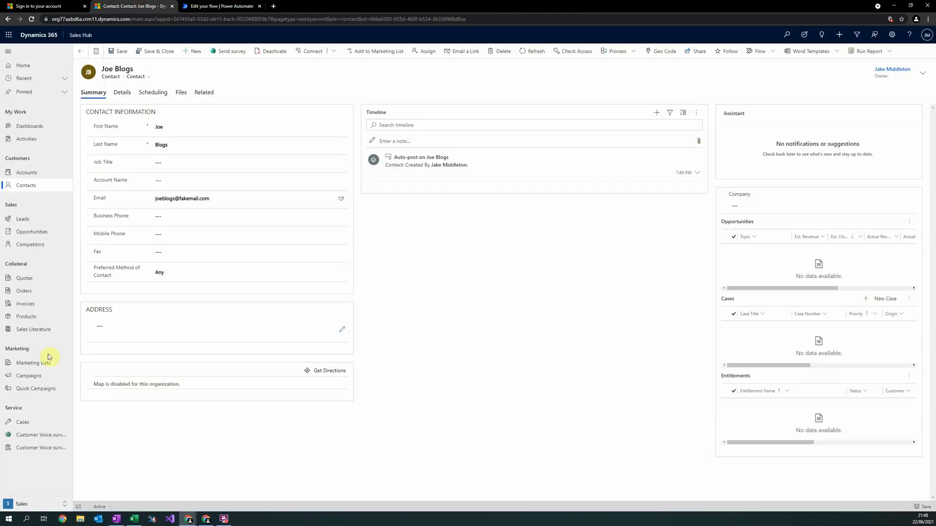
{"action": "left_click", "coordinate": [34, 293]}
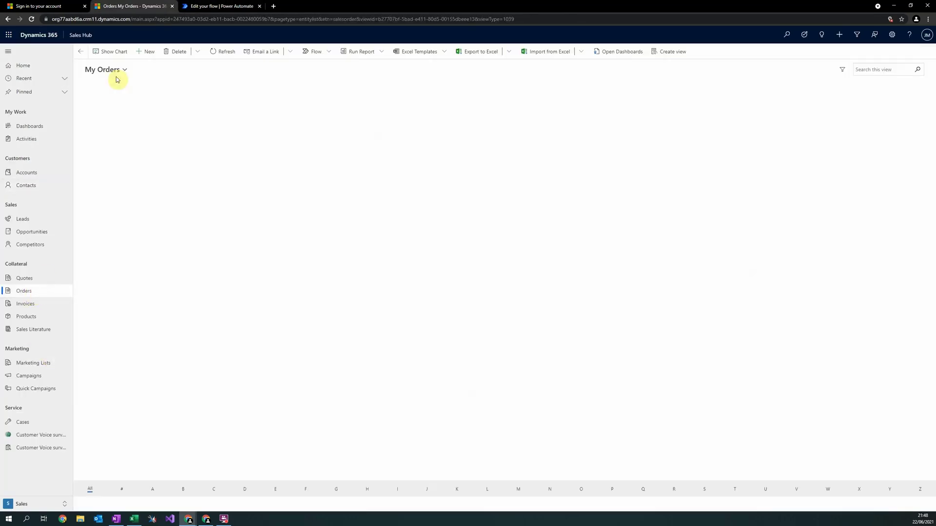
{"action": "left_click", "coordinate": [100, 71]}
{"action": "left_click", "coordinate": [107, 116]}
{"action": "double_click", "coordinate": [143, 103]}
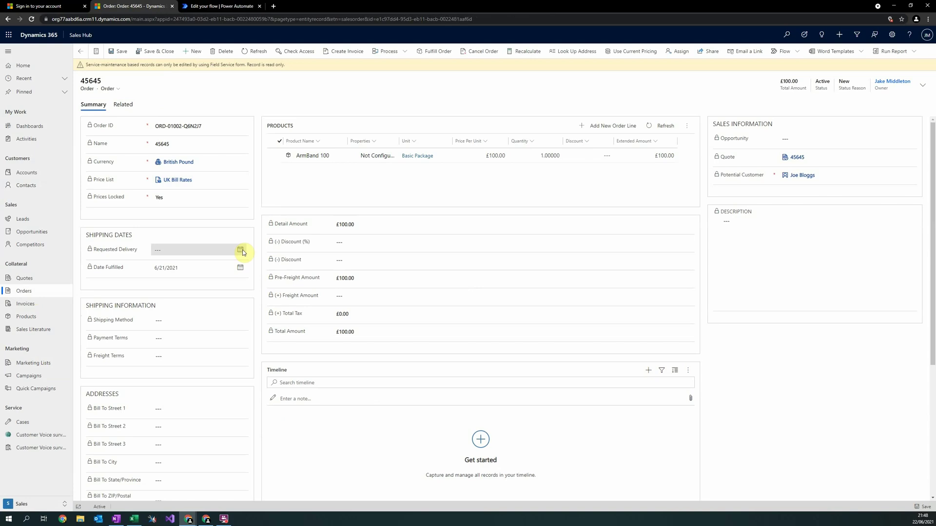
{"action": "mouse_move", "coordinate": [306, 229]}
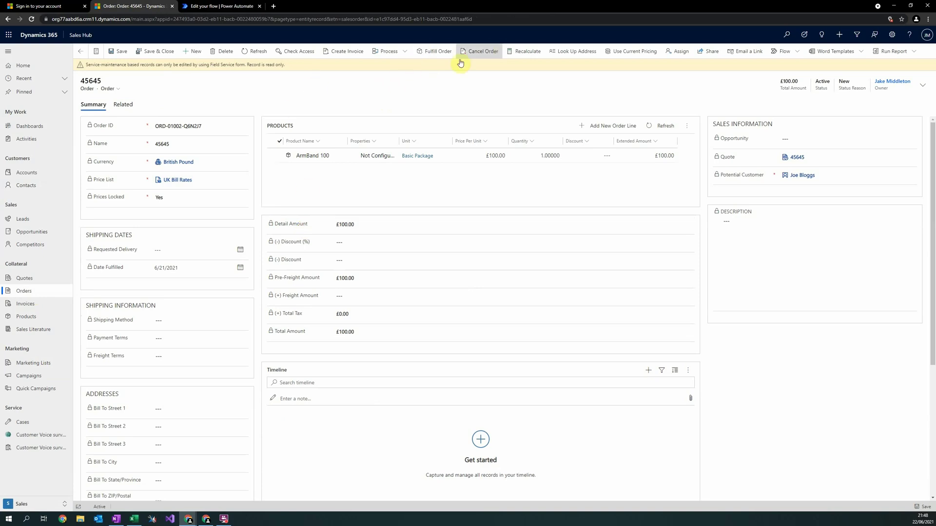
{"action": "left_click", "coordinate": [429, 52]}
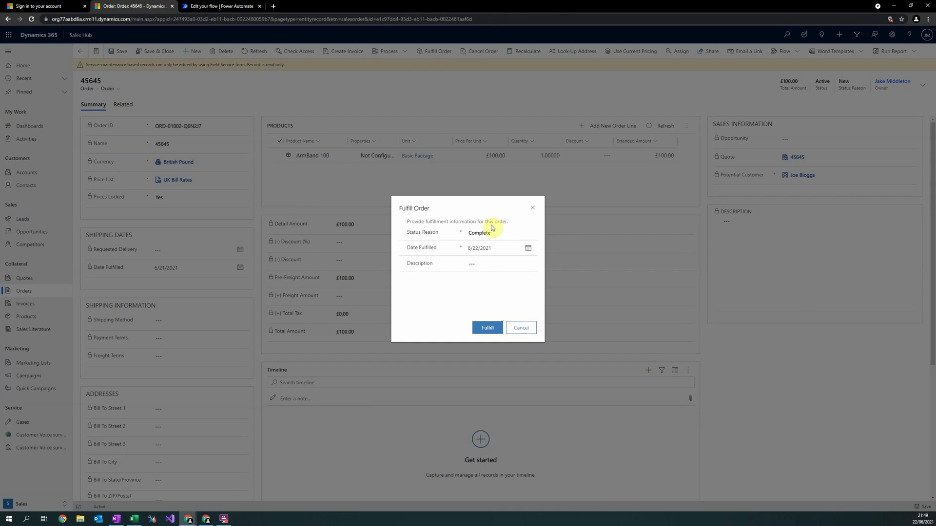
{"action": "left_click", "coordinate": [487, 328]}
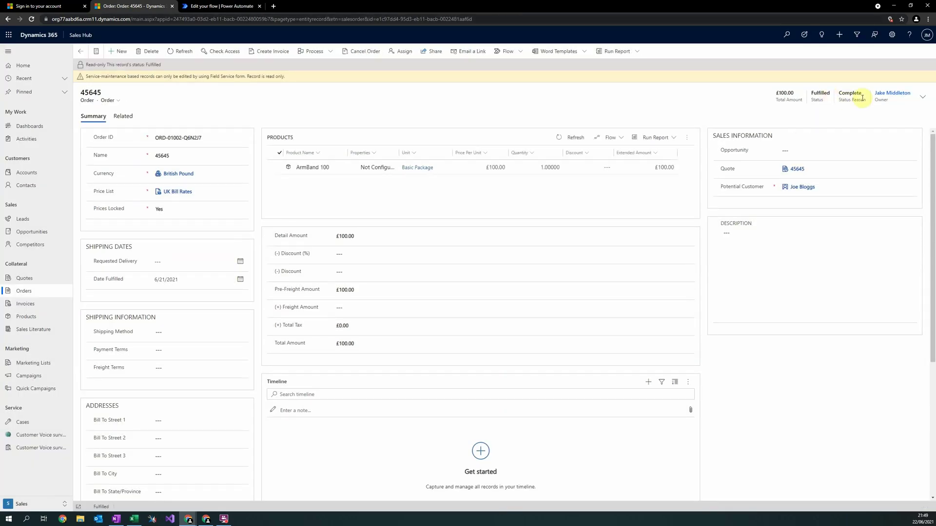
{"action": "left_click", "coordinate": [224, 6]}
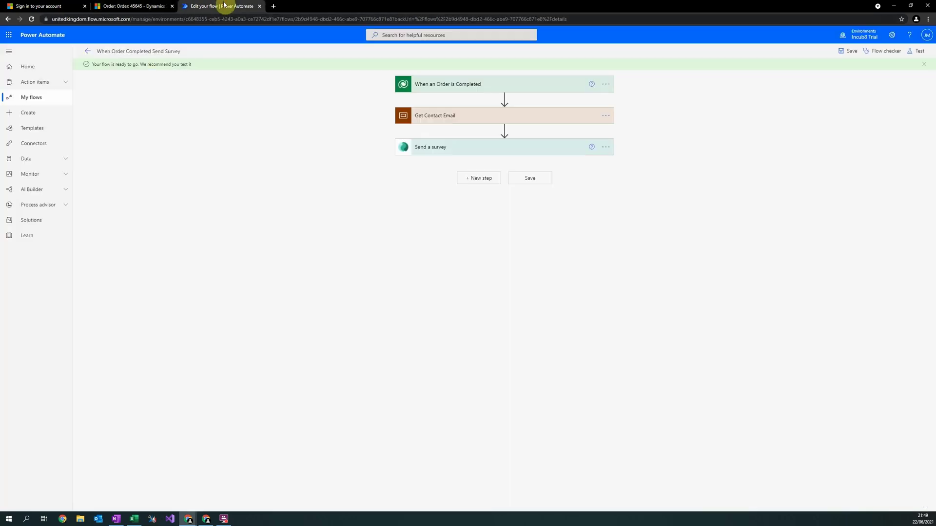
Step: Refresh the flow's run history and open the newest successful run
{"action": "left_click", "coordinate": [88, 51]}
{"action": "left_click", "coordinate": [609, 242]}
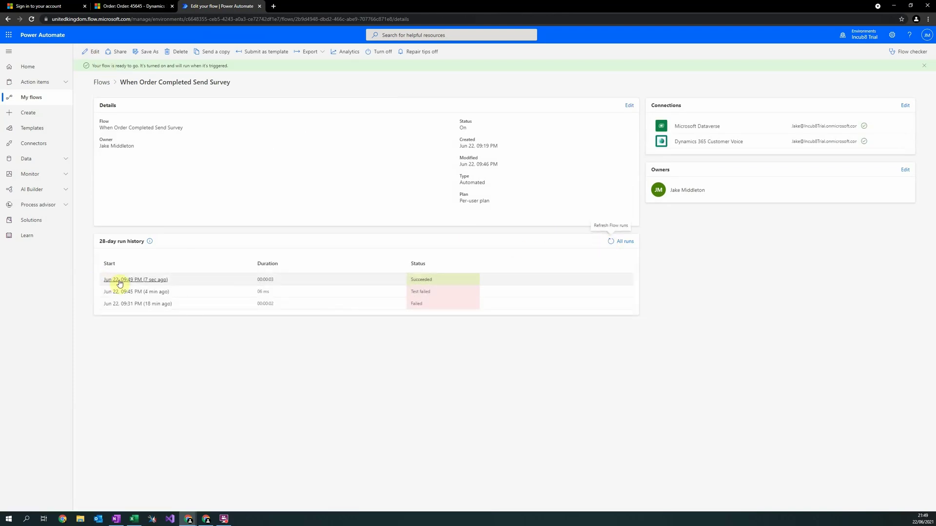
{"action": "left_click", "coordinate": [119, 280]}
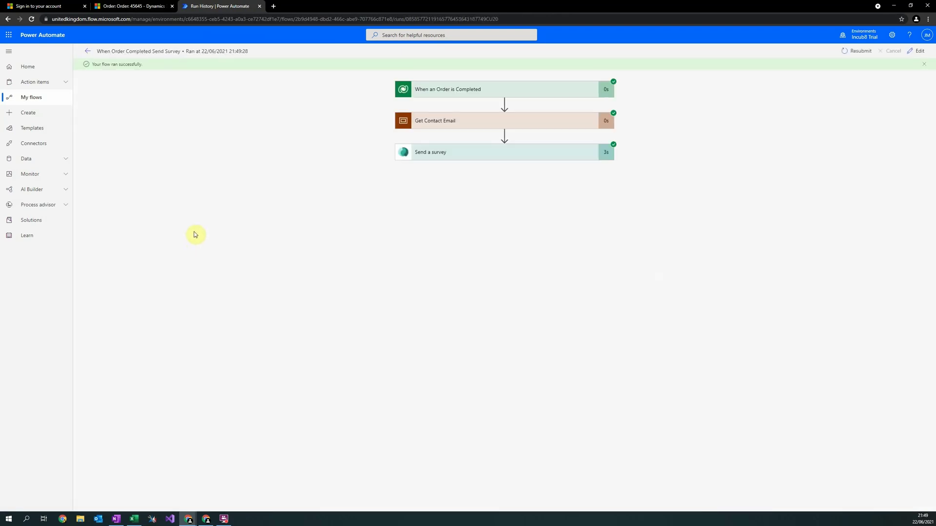